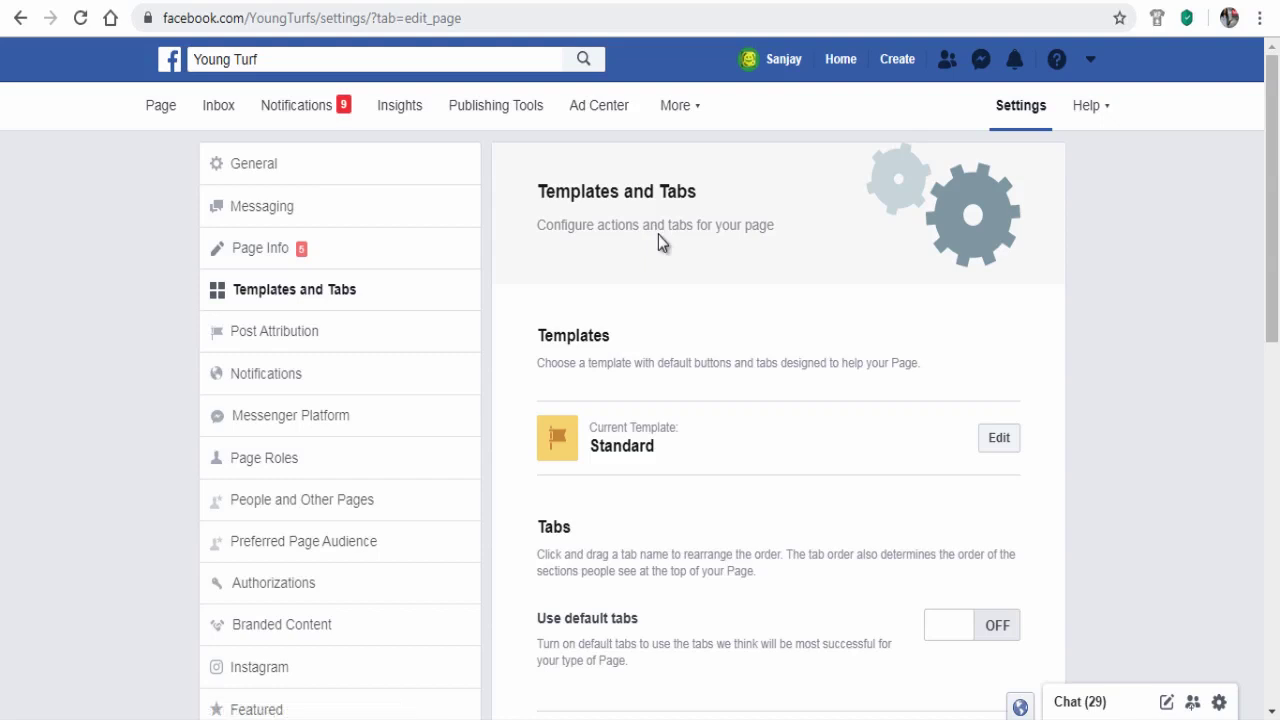
Add an Events tab to the Page and move it directly below Home in the tab order.
scroll(656, 235, down, 5)
scroll(656, 237, down, 3)
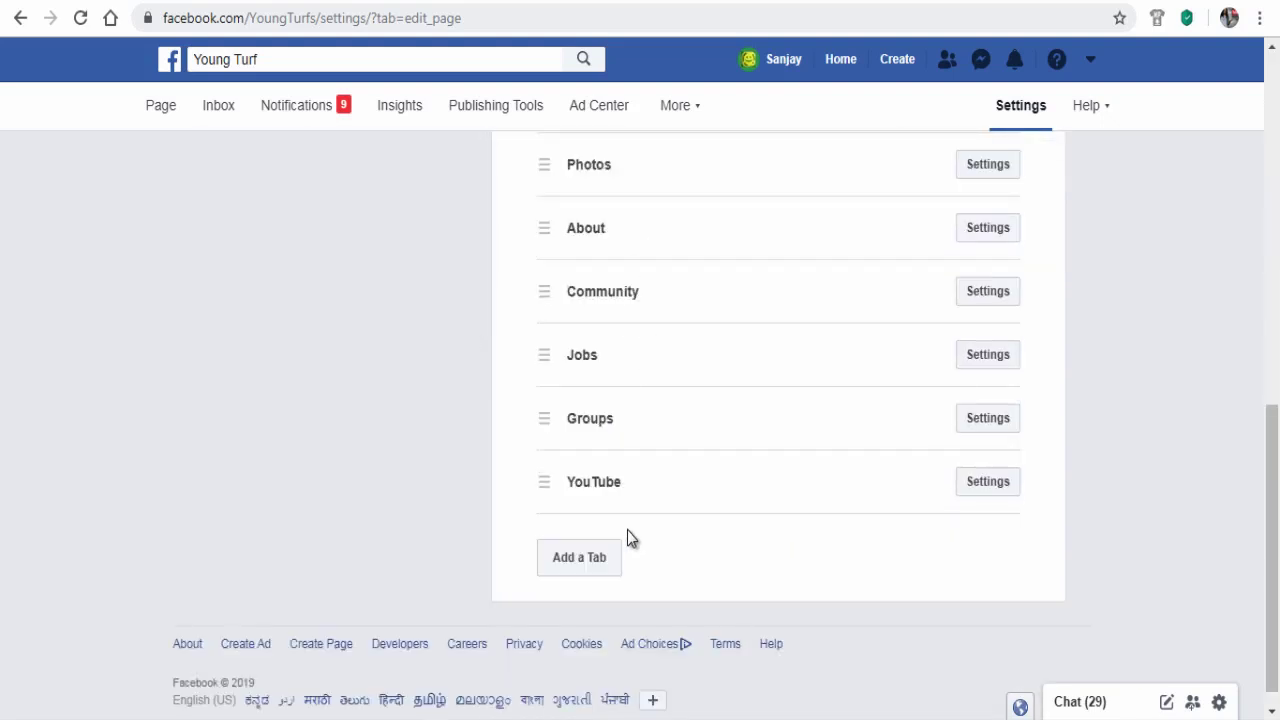
click(558, 568)
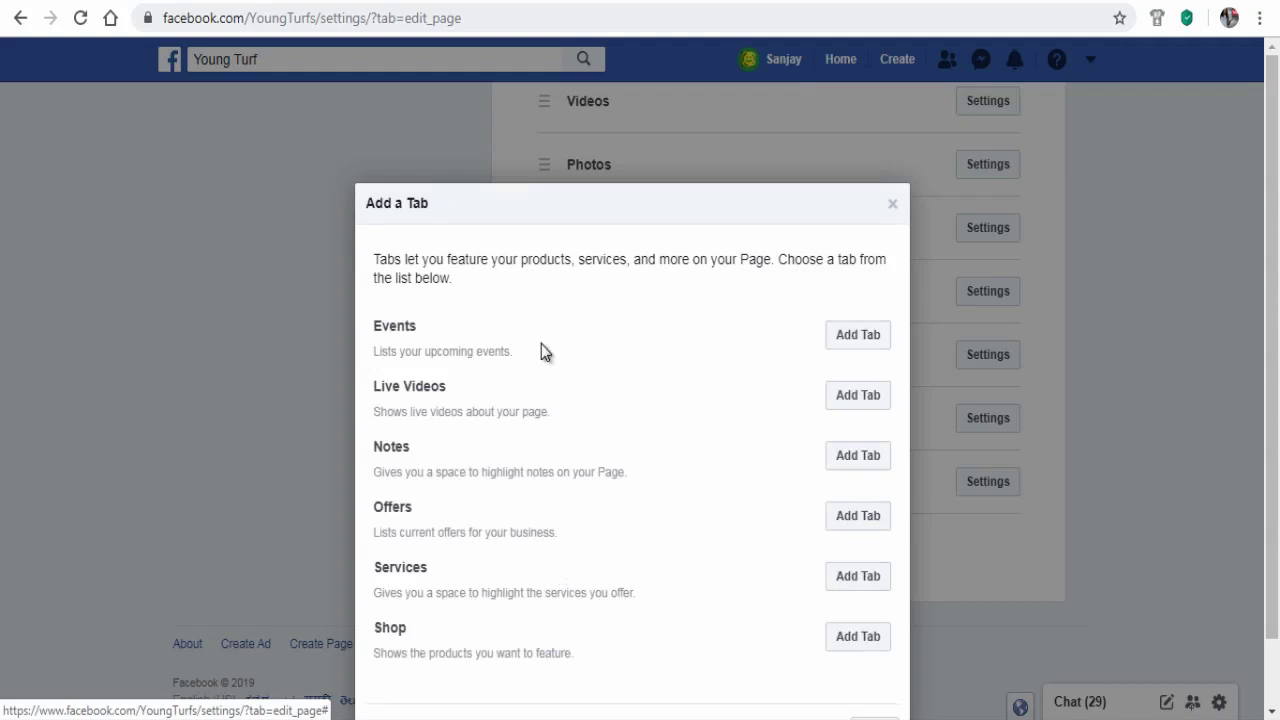
click(848, 336)
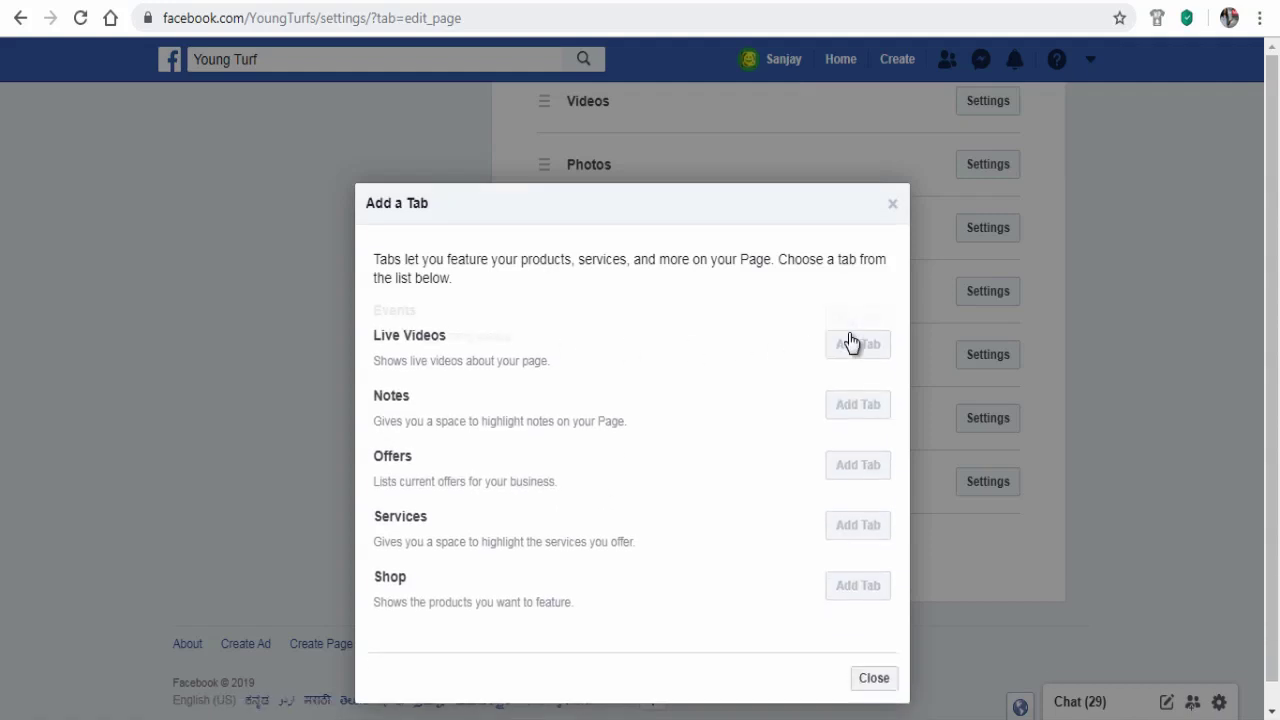
click(876, 670)
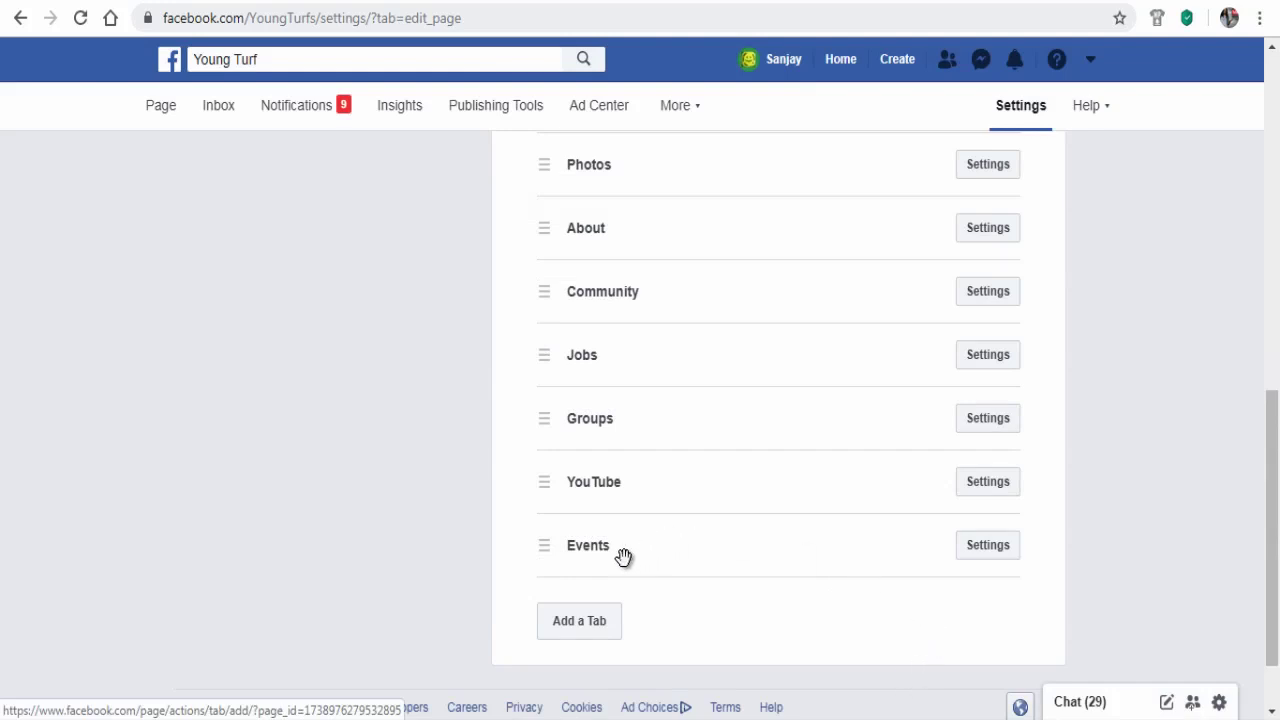
drag(663, 557, 707, 328)
scroll(237, 167, up, 1)
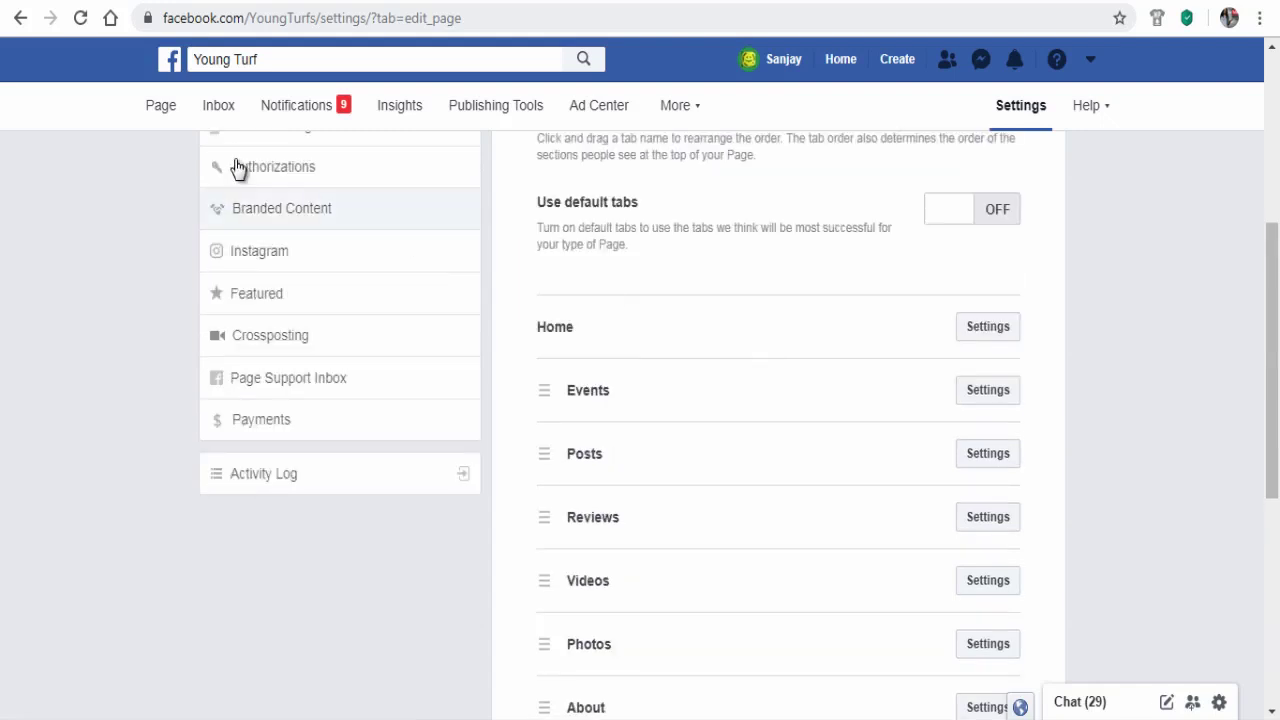
Go to the Young Turf Page's Events section and start creating a new event.
click(152, 107)
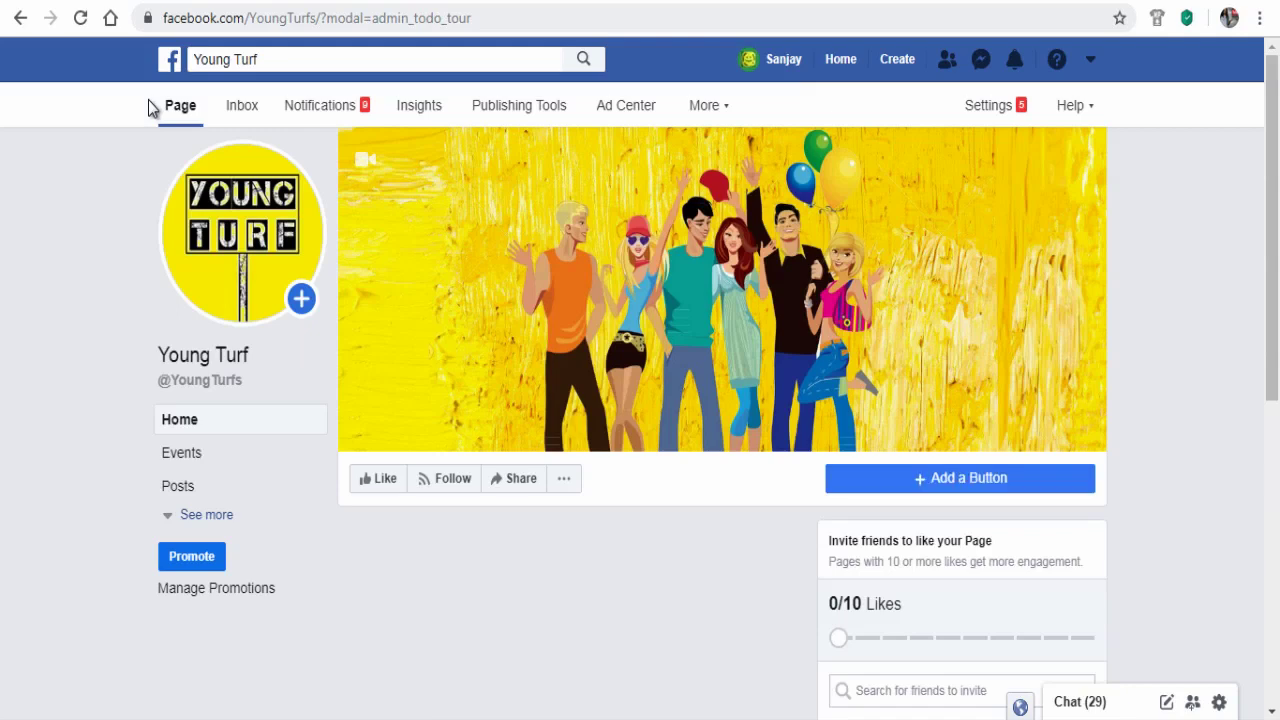
click(190, 465)
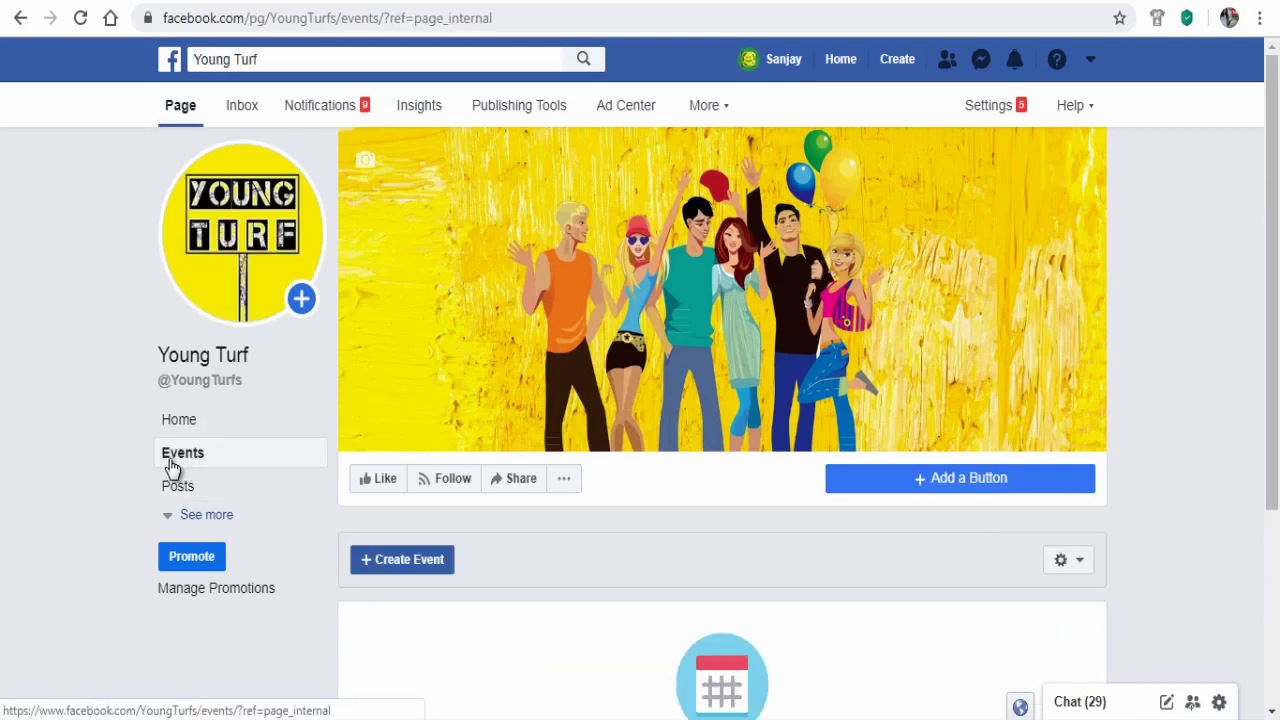
scroll(66, 437, down, 2)
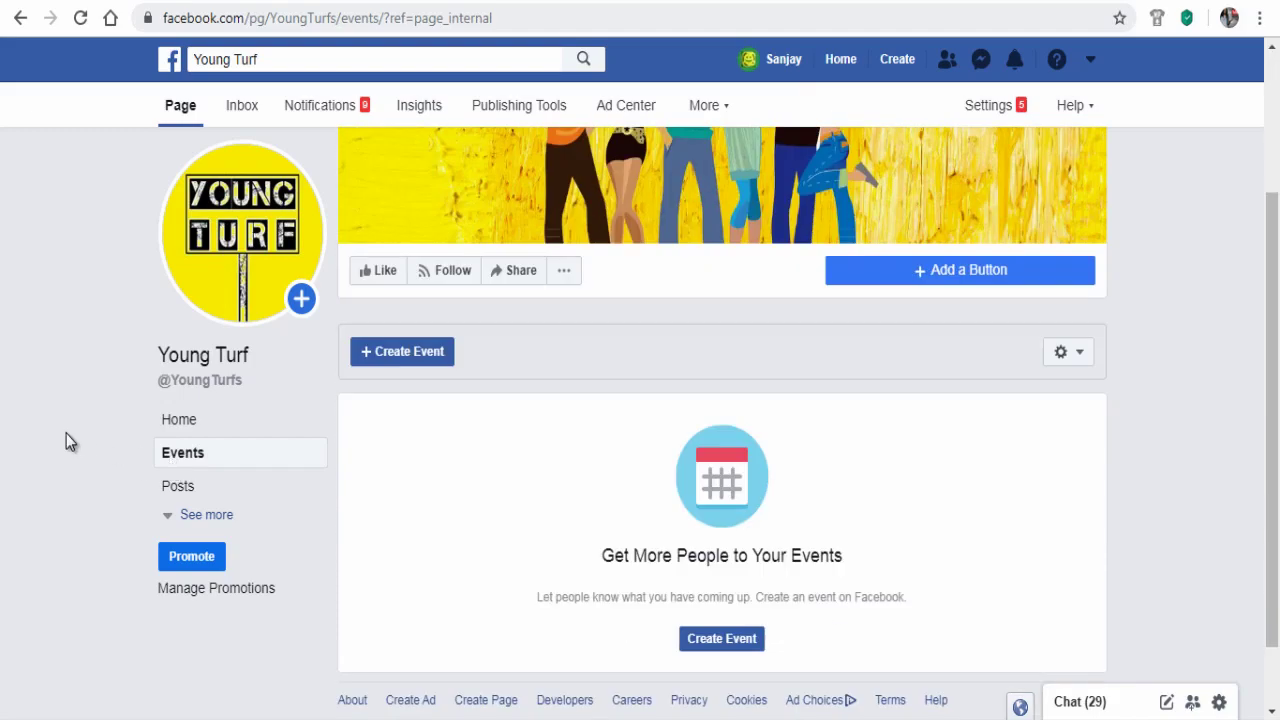
scroll(66, 433, down, 1)
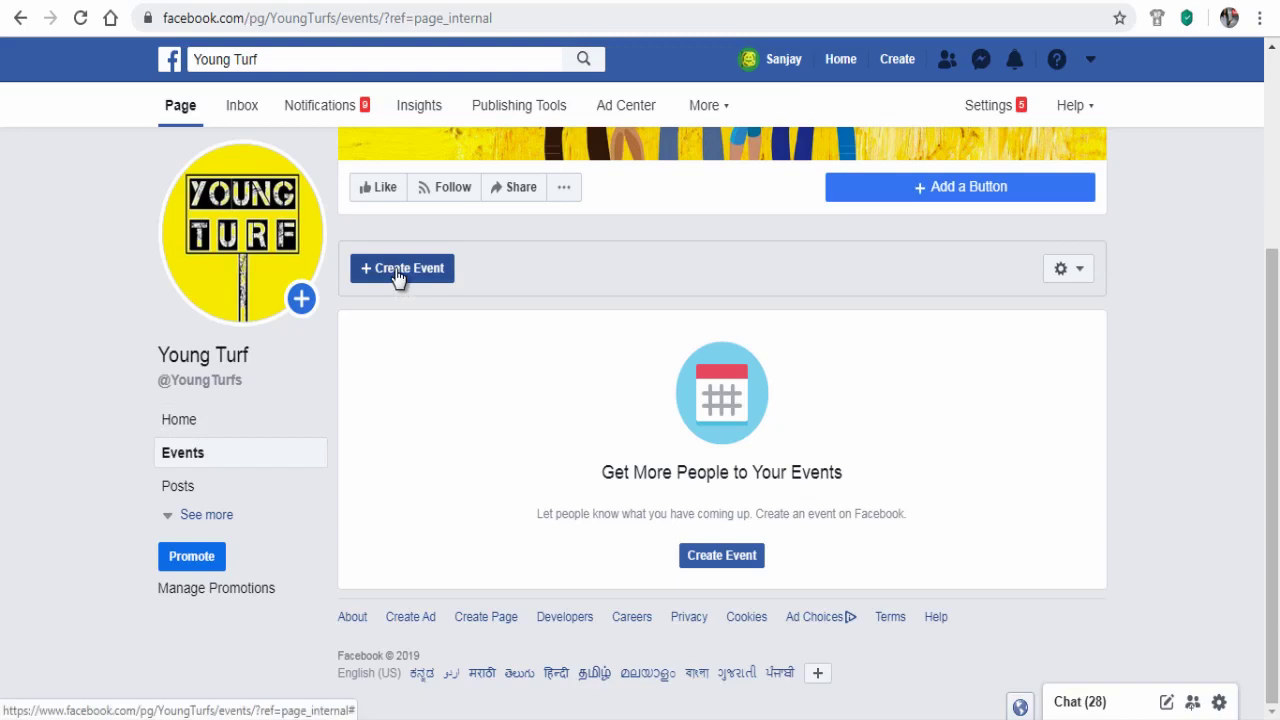
click(711, 558)
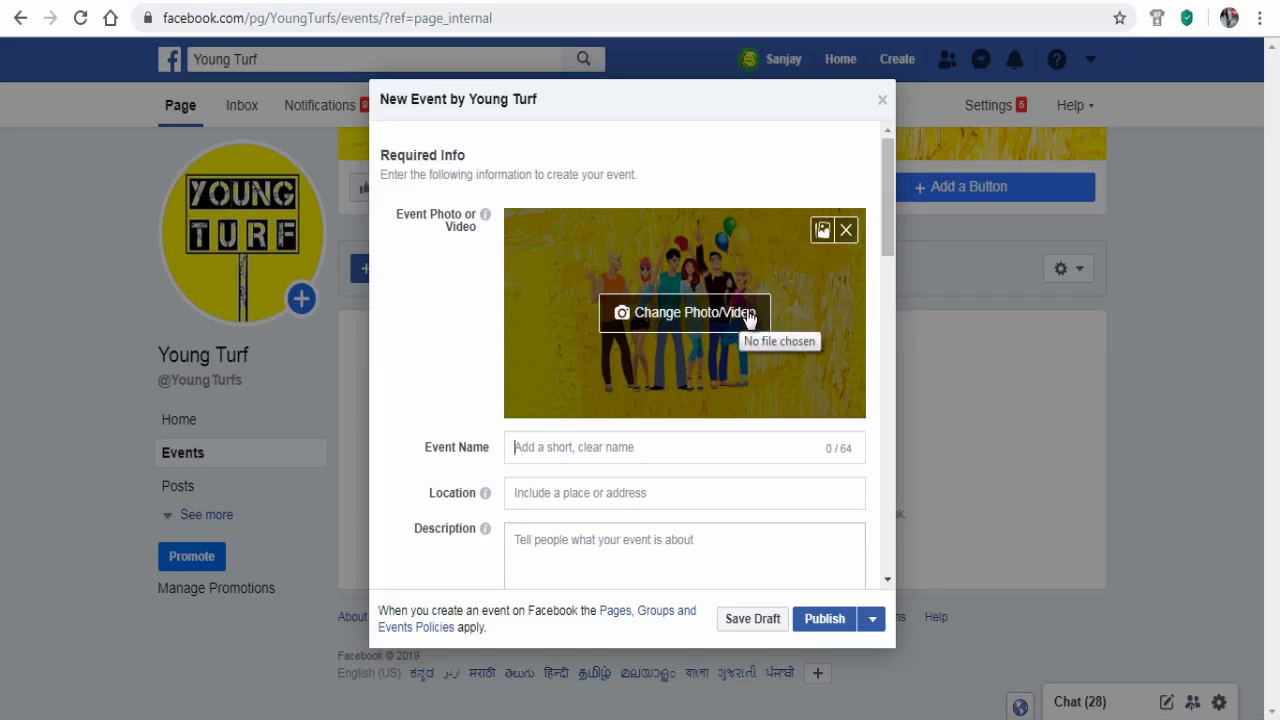
Replace the default event photo with the Expoad- image from the In Sites folder inside img-utube on drive E.
click(846, 230)
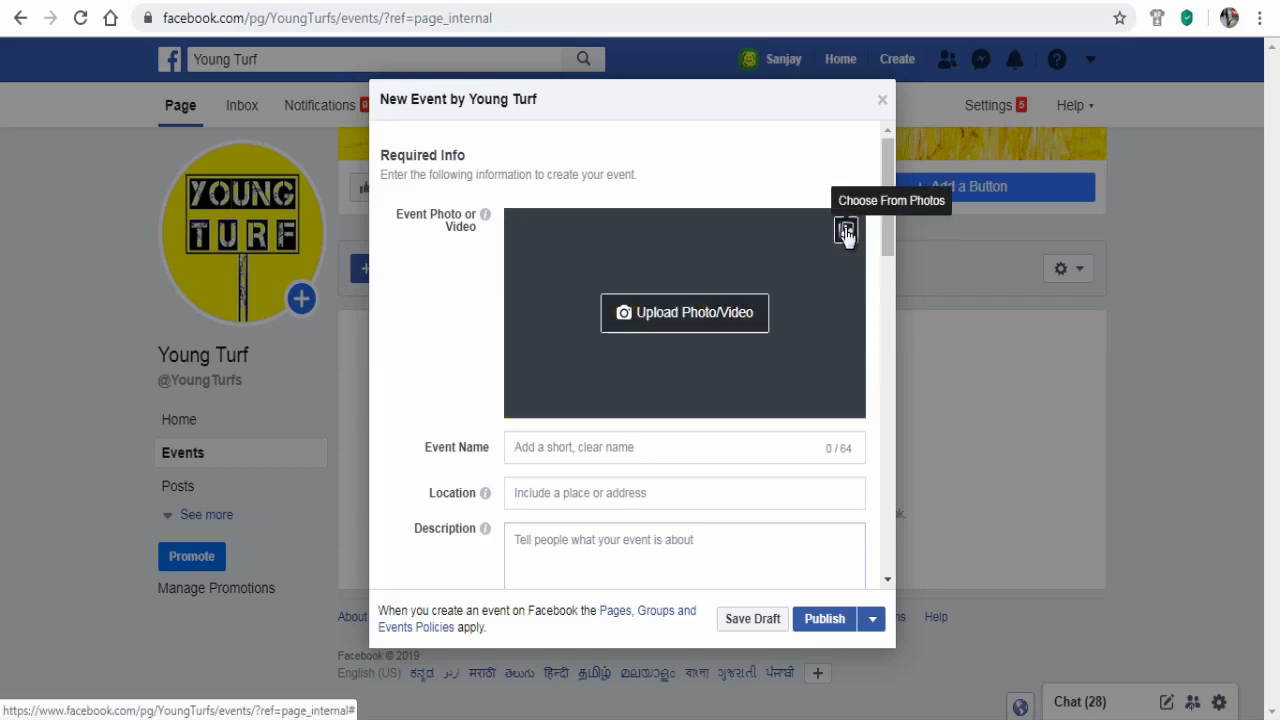
click(677, 318)
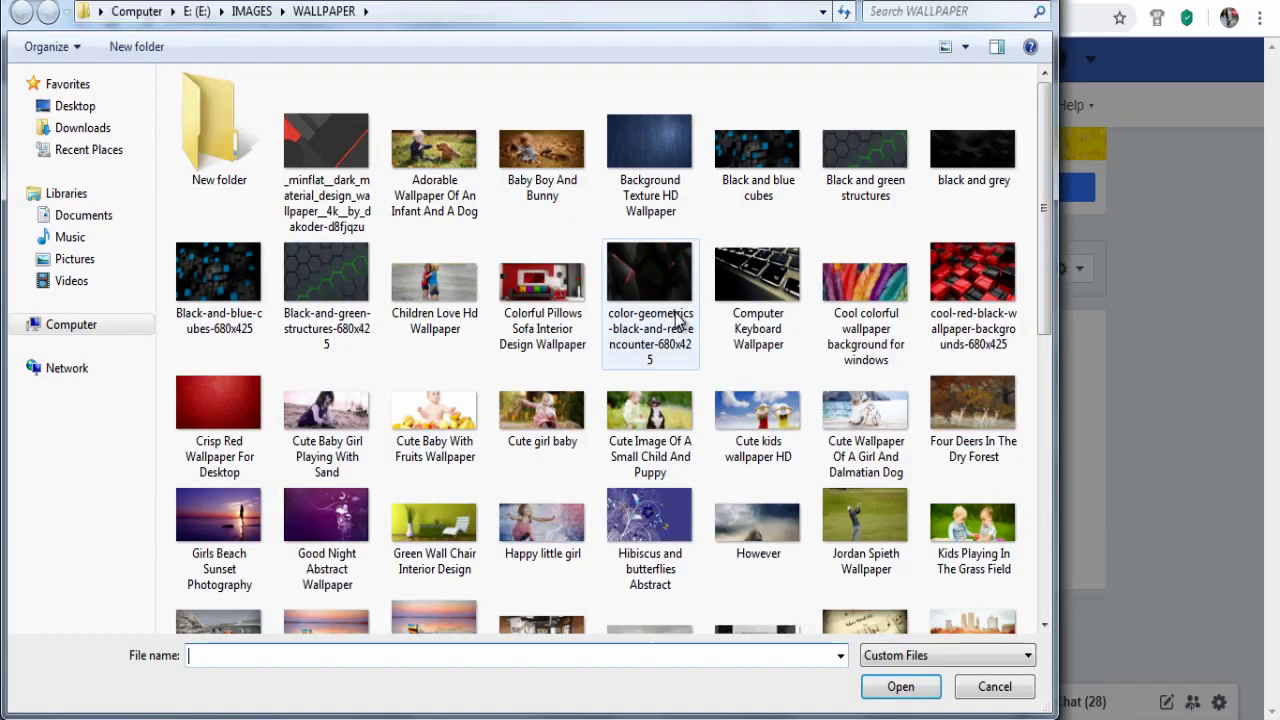
click(138, 318)
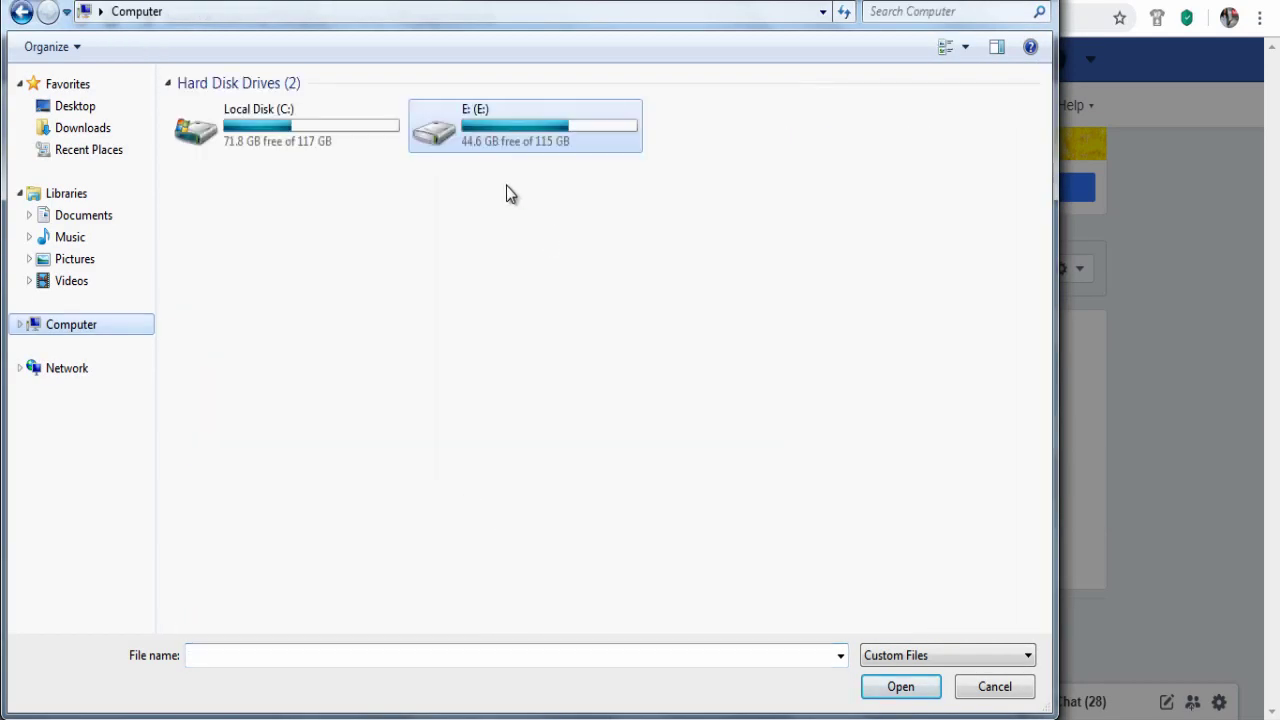
double_click(502, 125)
double_click(275, 110)
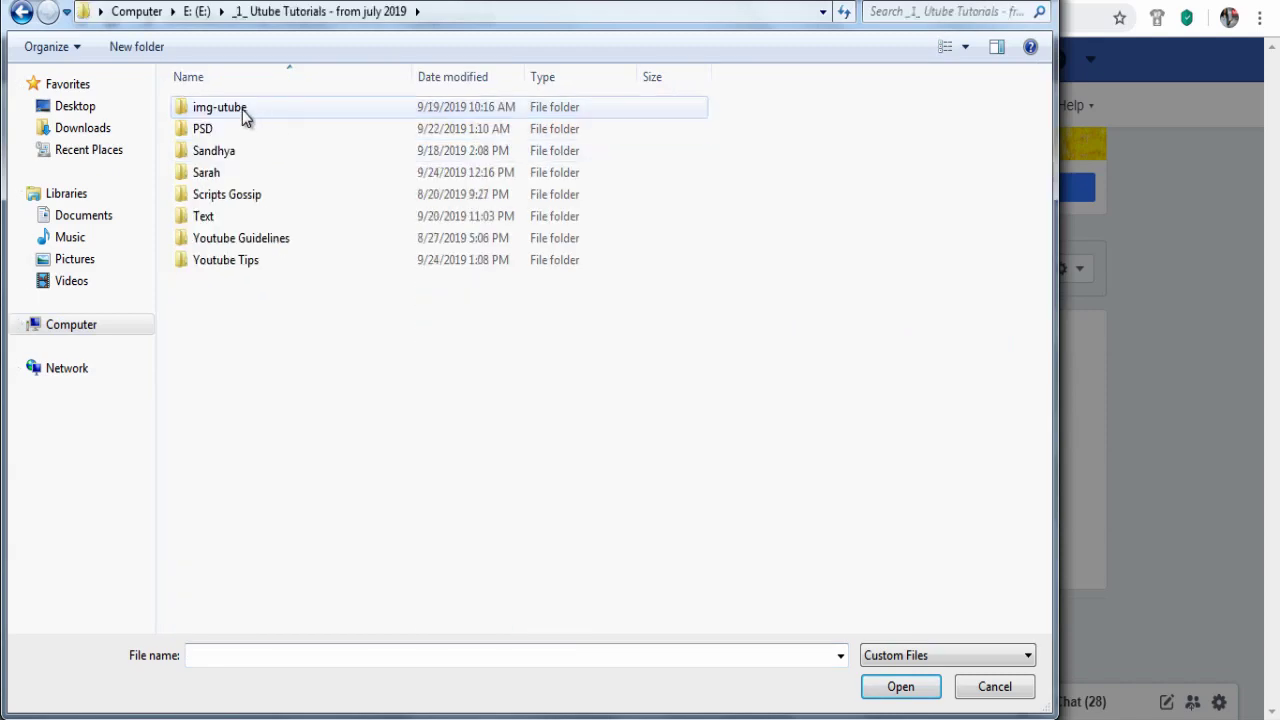
double_click(242, 109)
double_click(255, 148)
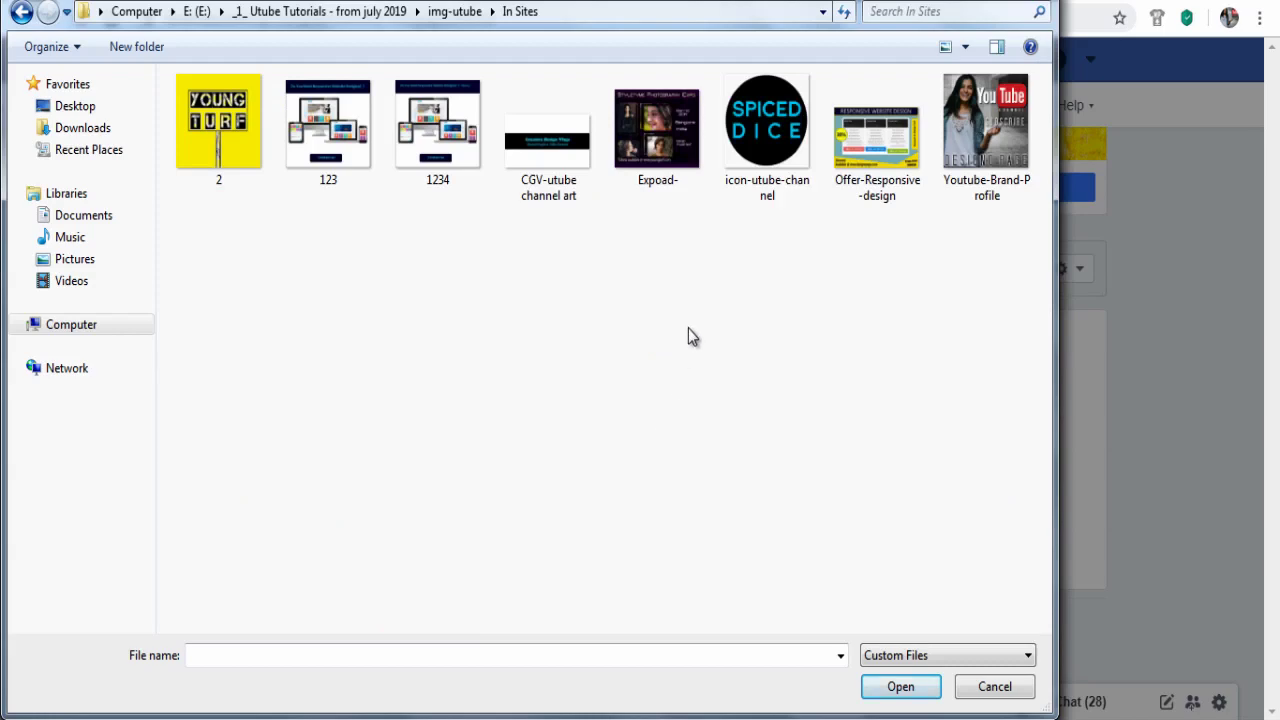
click(662, 168)
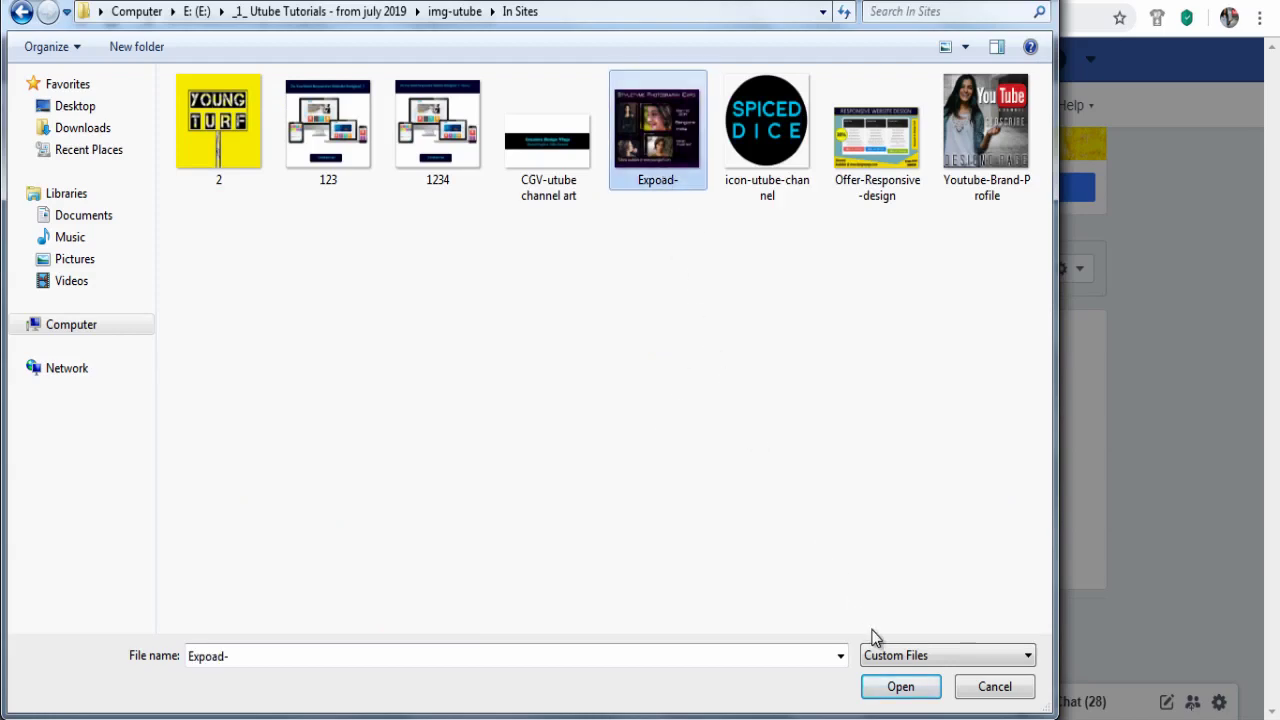
click(900, 686)
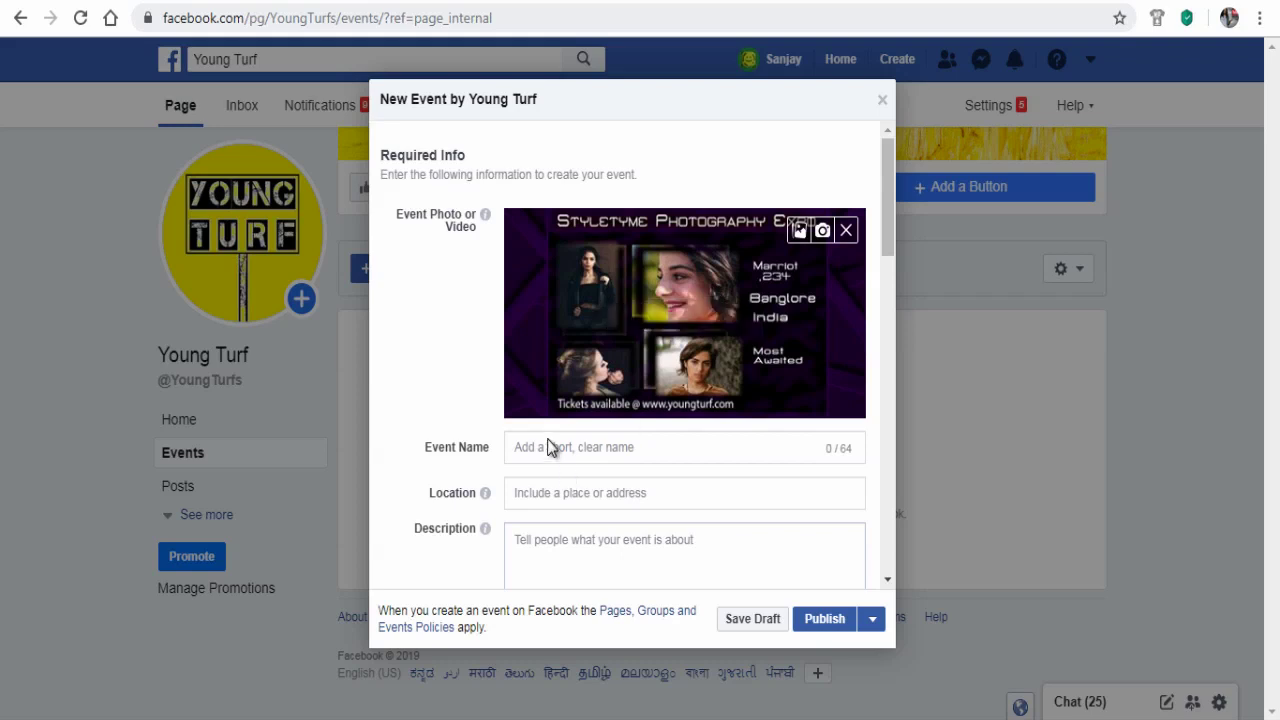
Name the event "Styletyme Photography EXPO" by accepting the suggested capitalisation, and enter "Marriot" as the location.
text(STYLETYME PHOTOGRAPHY EXPO)
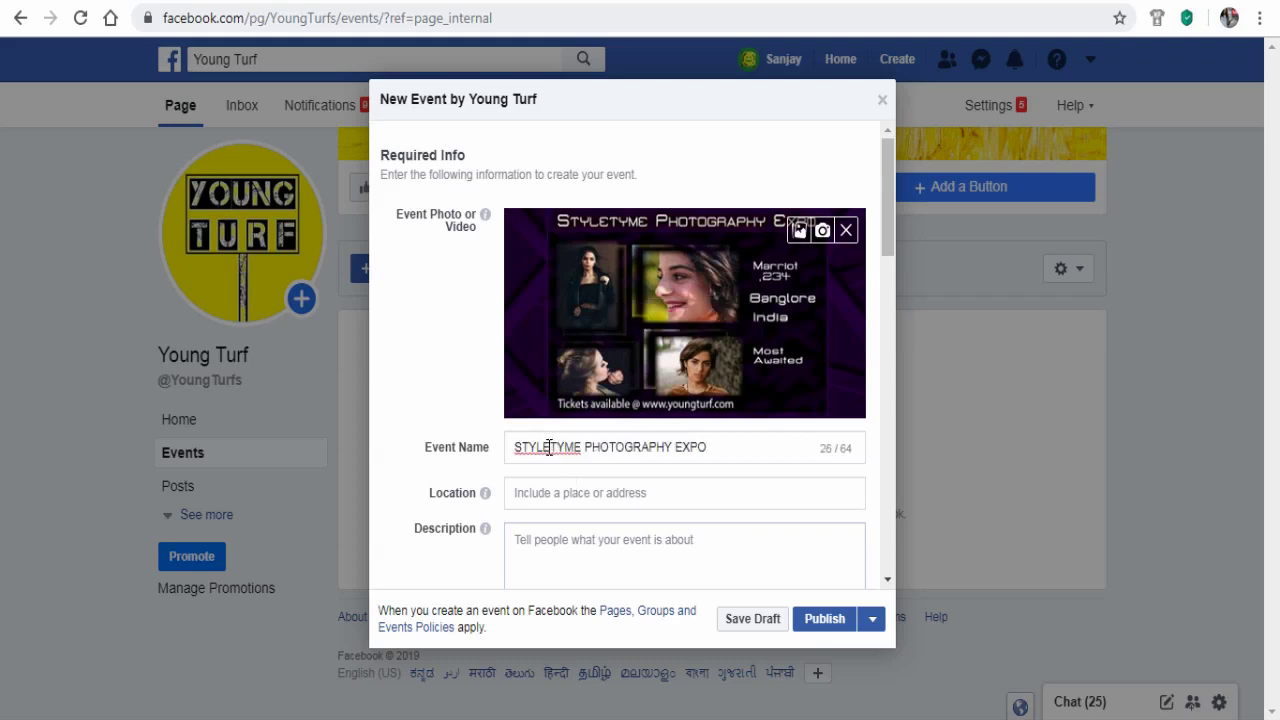
click(580, 494)
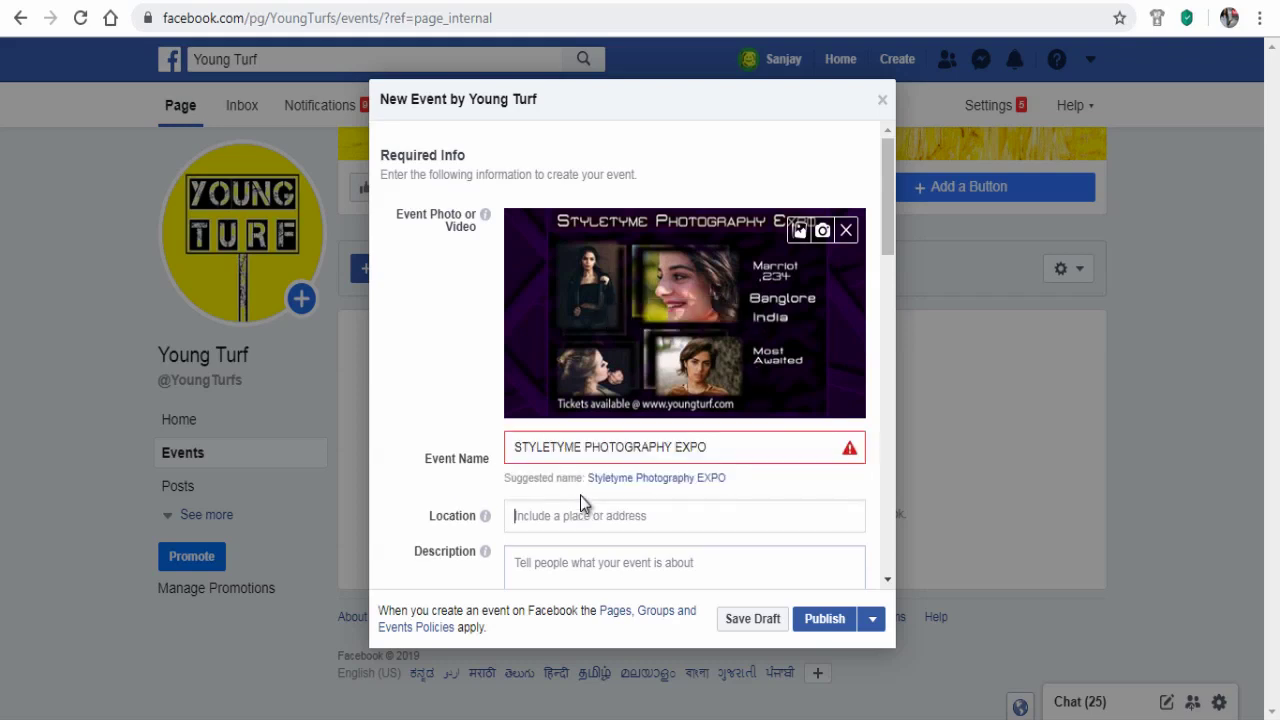
text(Marriot)
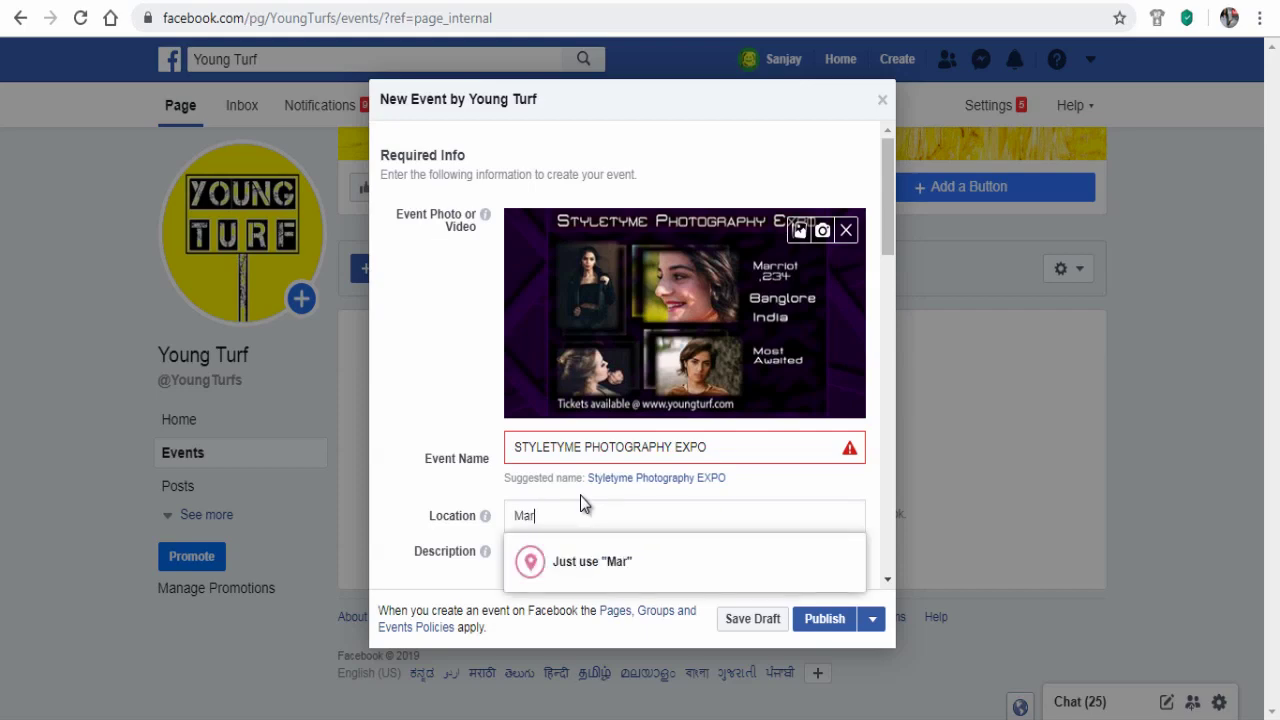
click(638, 478)
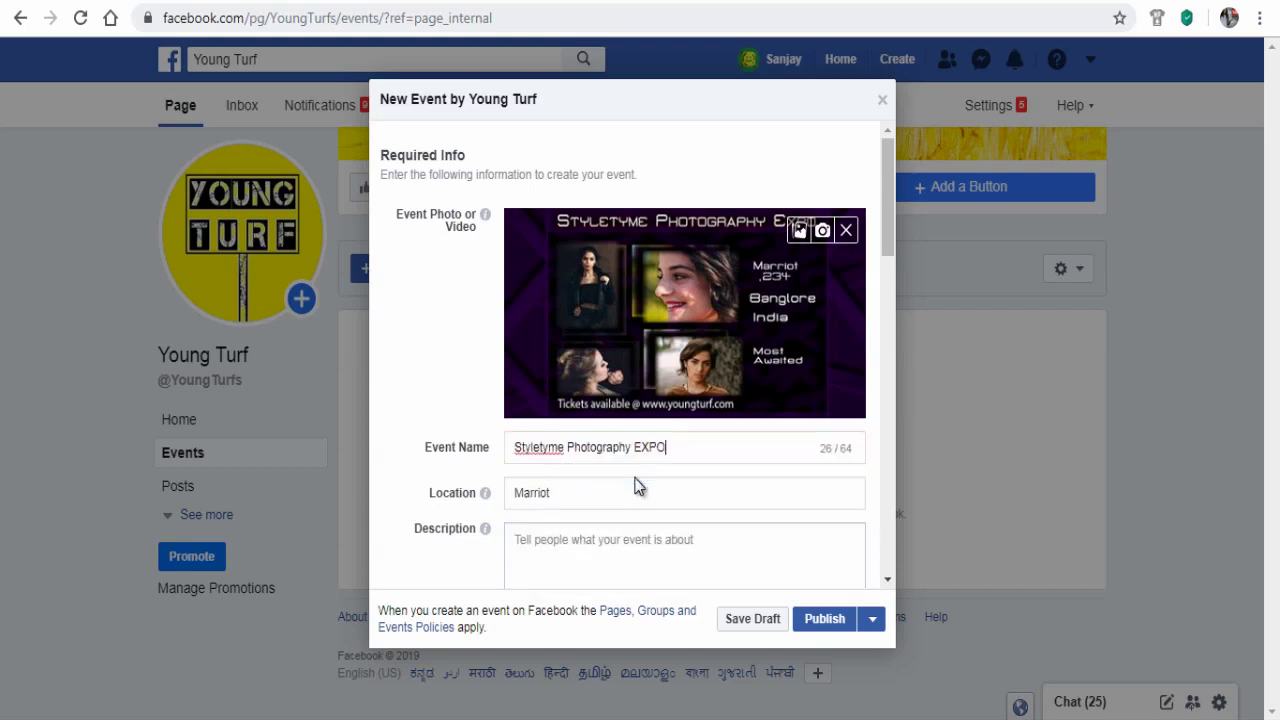
Complete the location as "Marriot, Banglore,India" and set the city to Bangalore.
text(, Banglore,India)
click(672, 581)
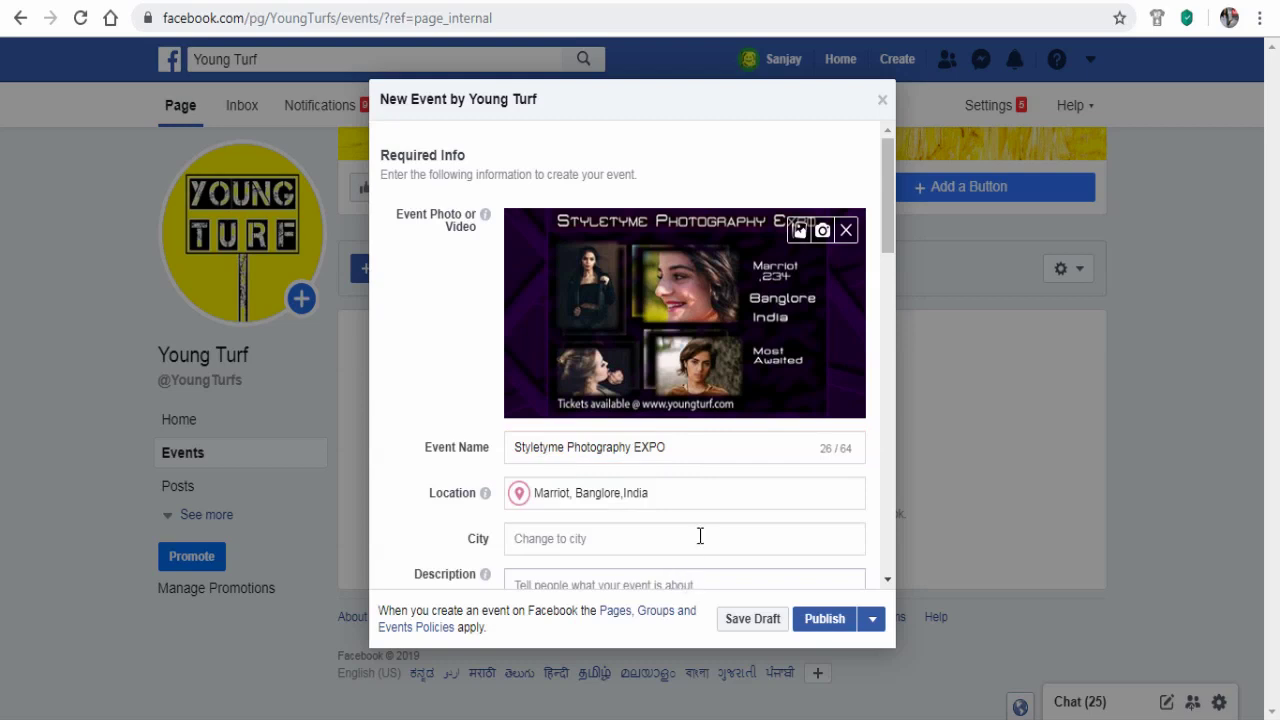
click(700, 536)
click(578, 577)
scroll(682, 427, down, 1)
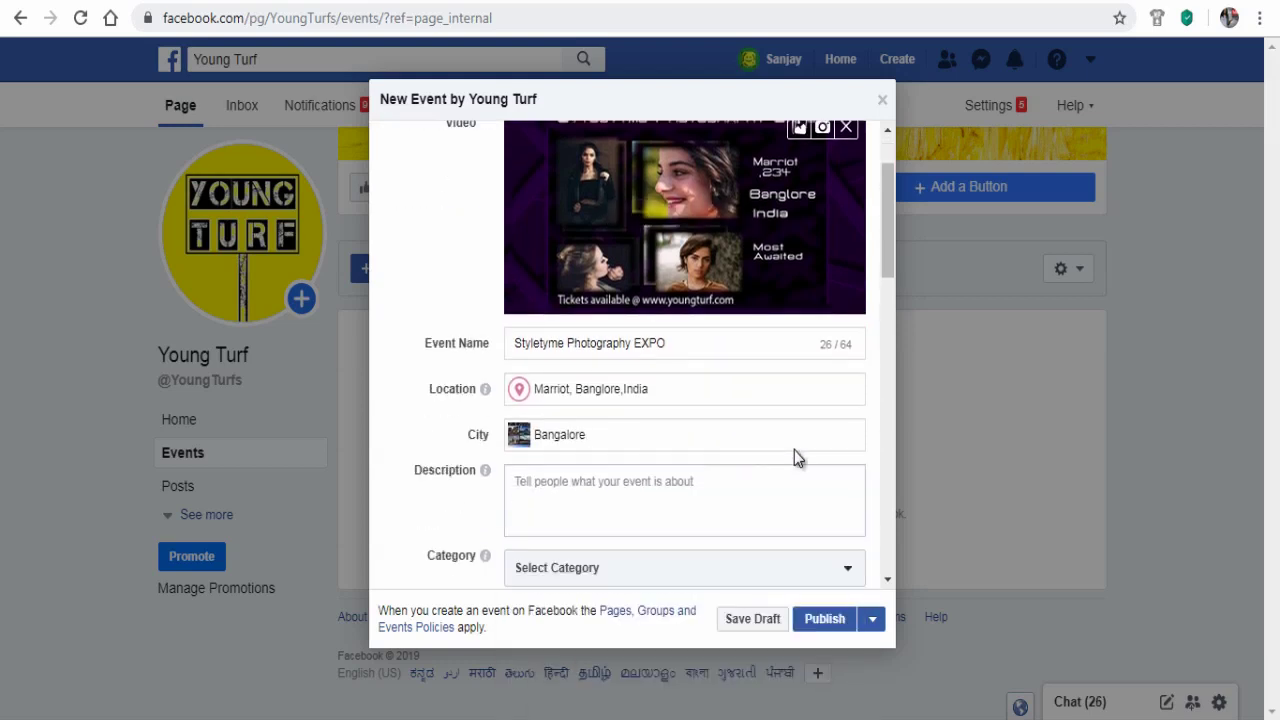
click(584, 498)
text(Visit)
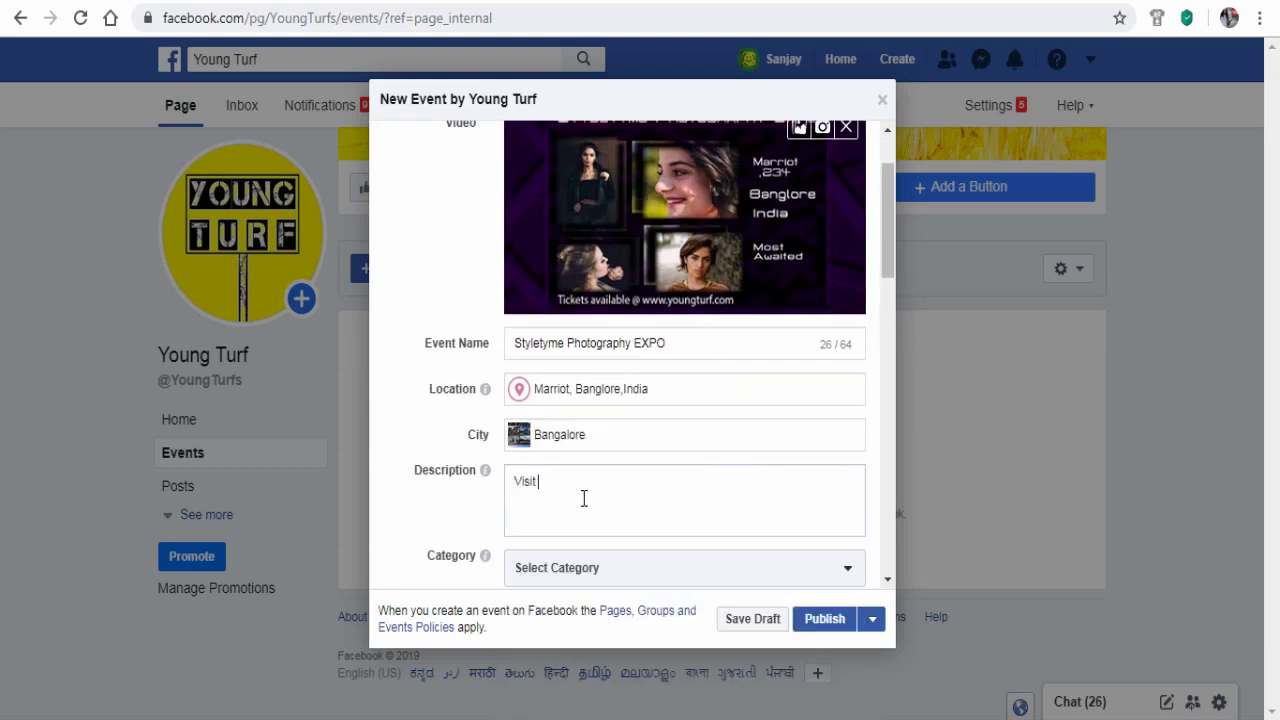
text( Photography Exhibition.)
key(Return)
text(Photos from all fields will be exhibited to view. )
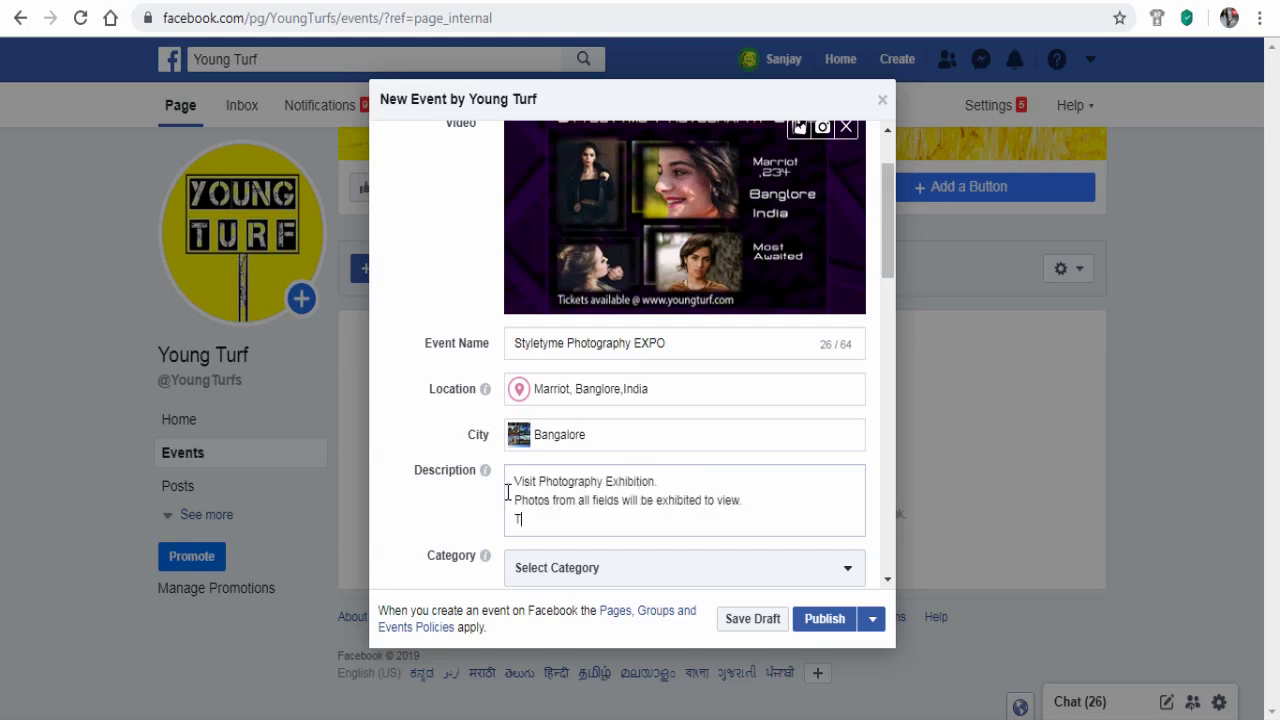
text(Tickets available at www.youngturf.com)
Set the event category to Art.
scroll(509, 457, down, 2)
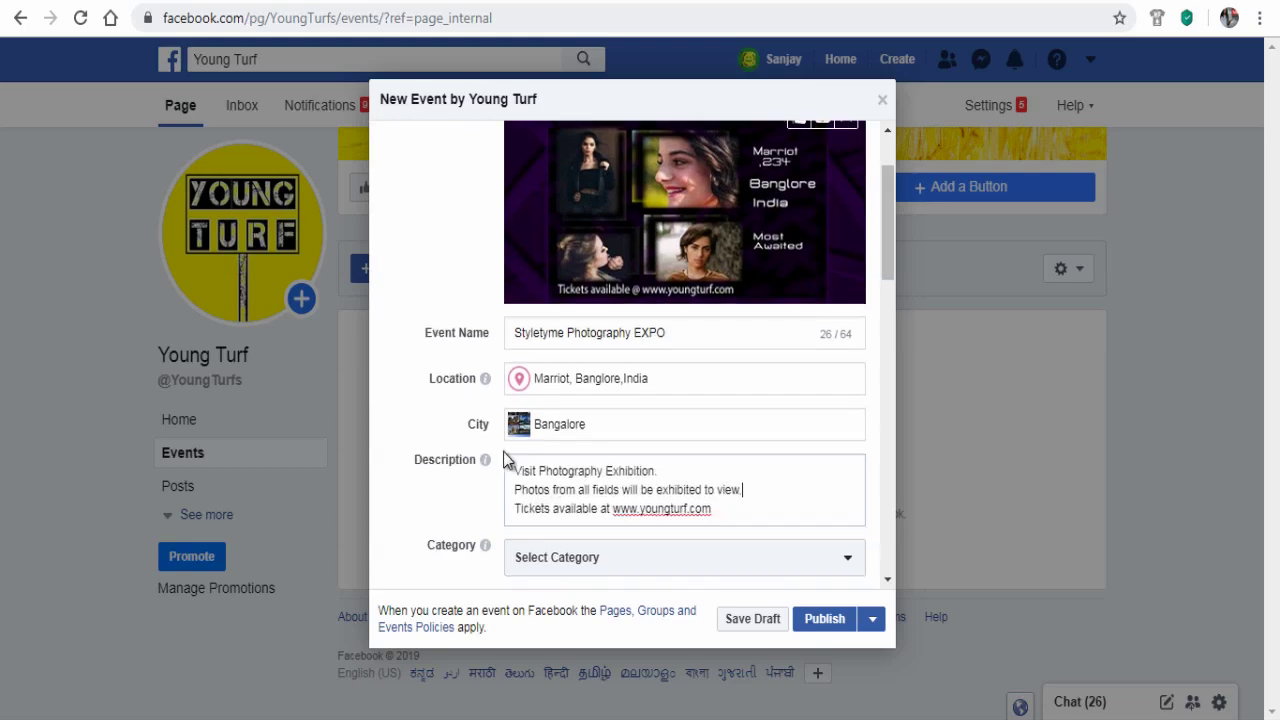
click(591, 375)
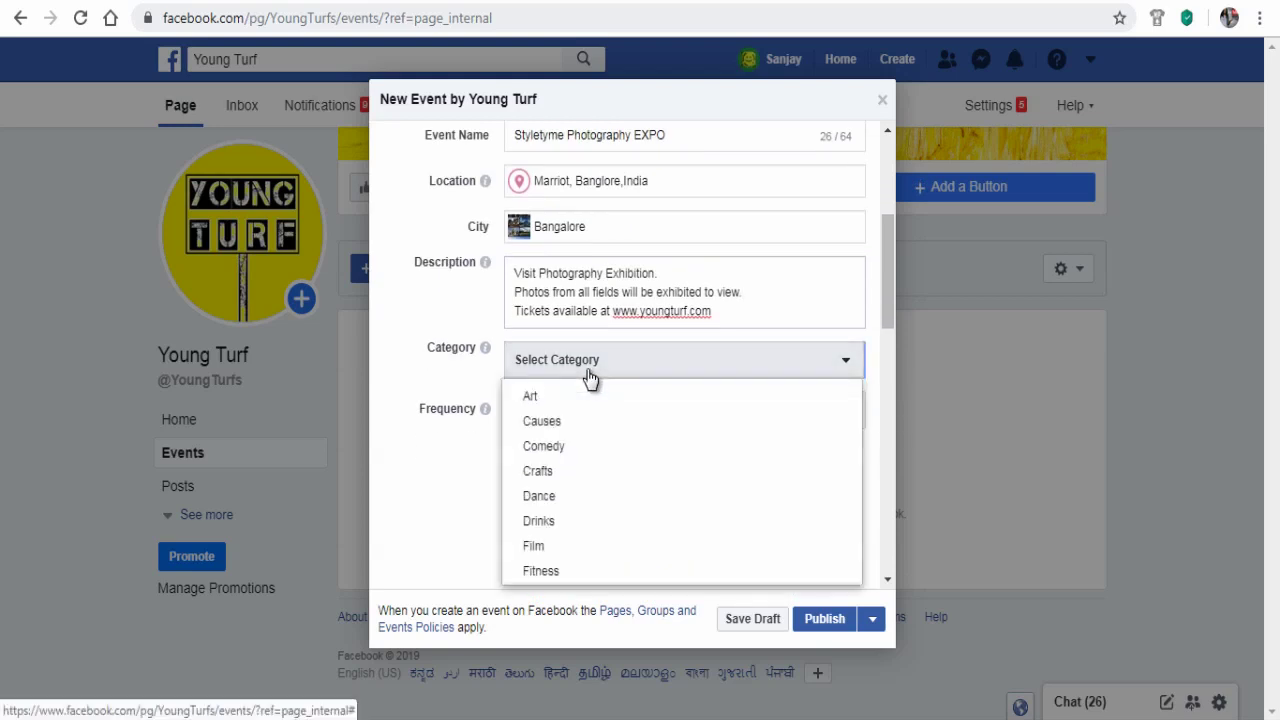
click(555, 401)
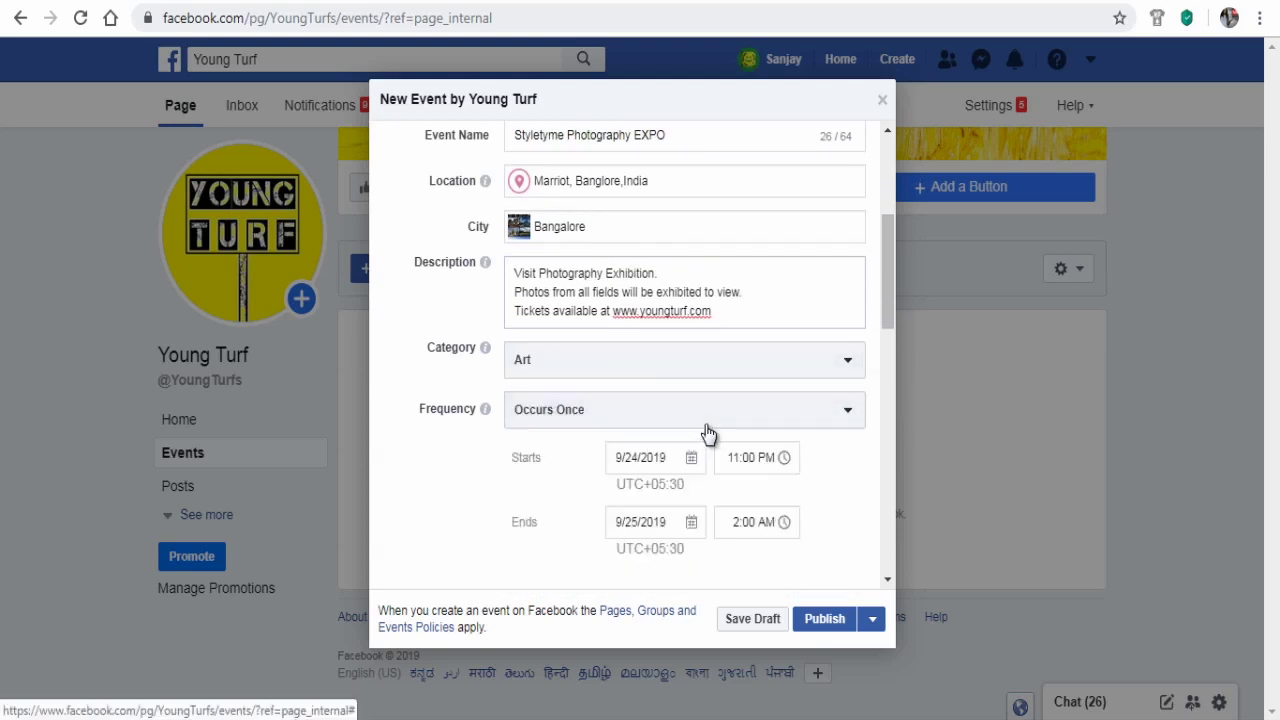
Change the event frequency to Custom and select September 28 and 29, 2019 as the event dates.
click(556, 420)
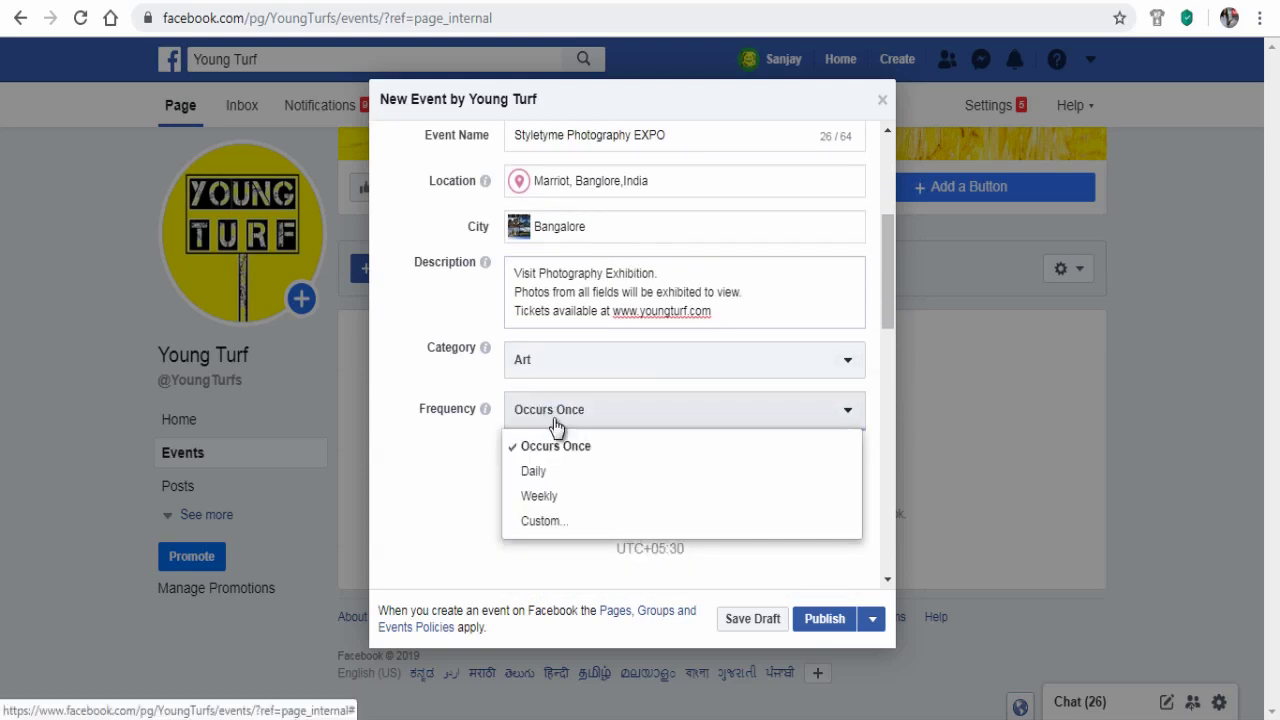
click(540, 521)
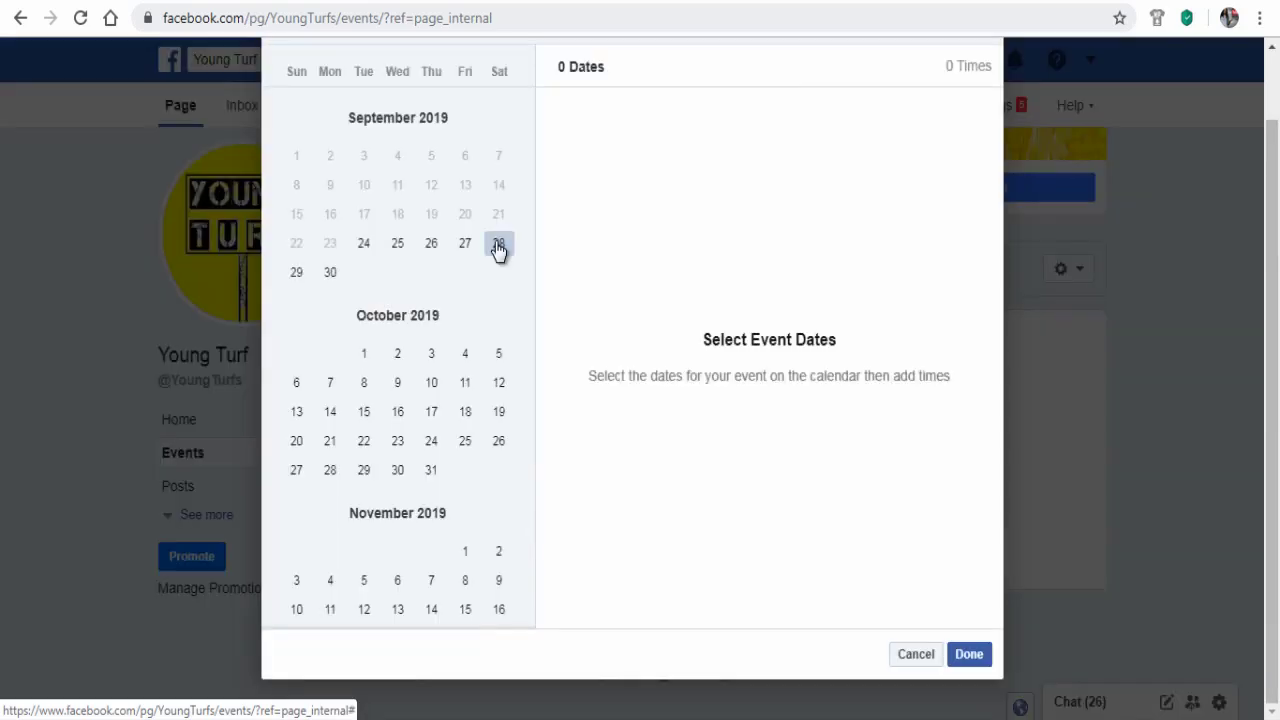
click(498, 246)
click(300, 278)
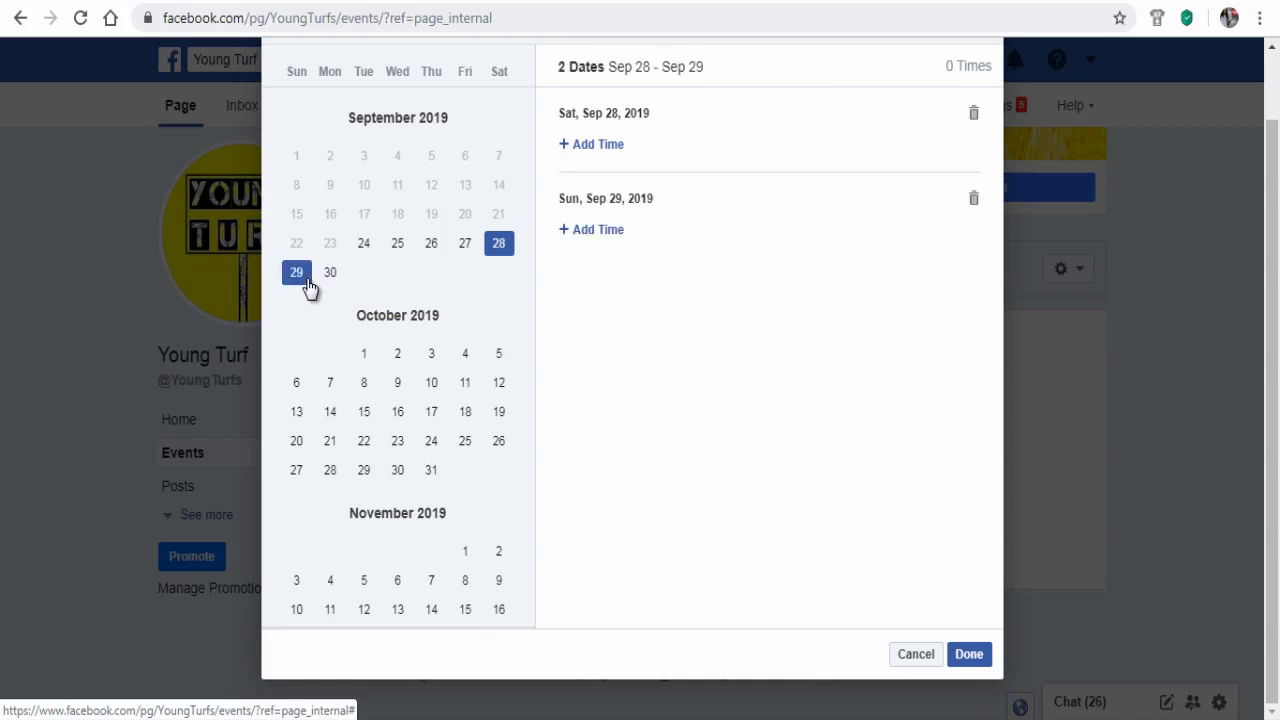
Add a 9:00 AM to 5:00 PM time slot for Saturday, September 28.
click(592, 146)
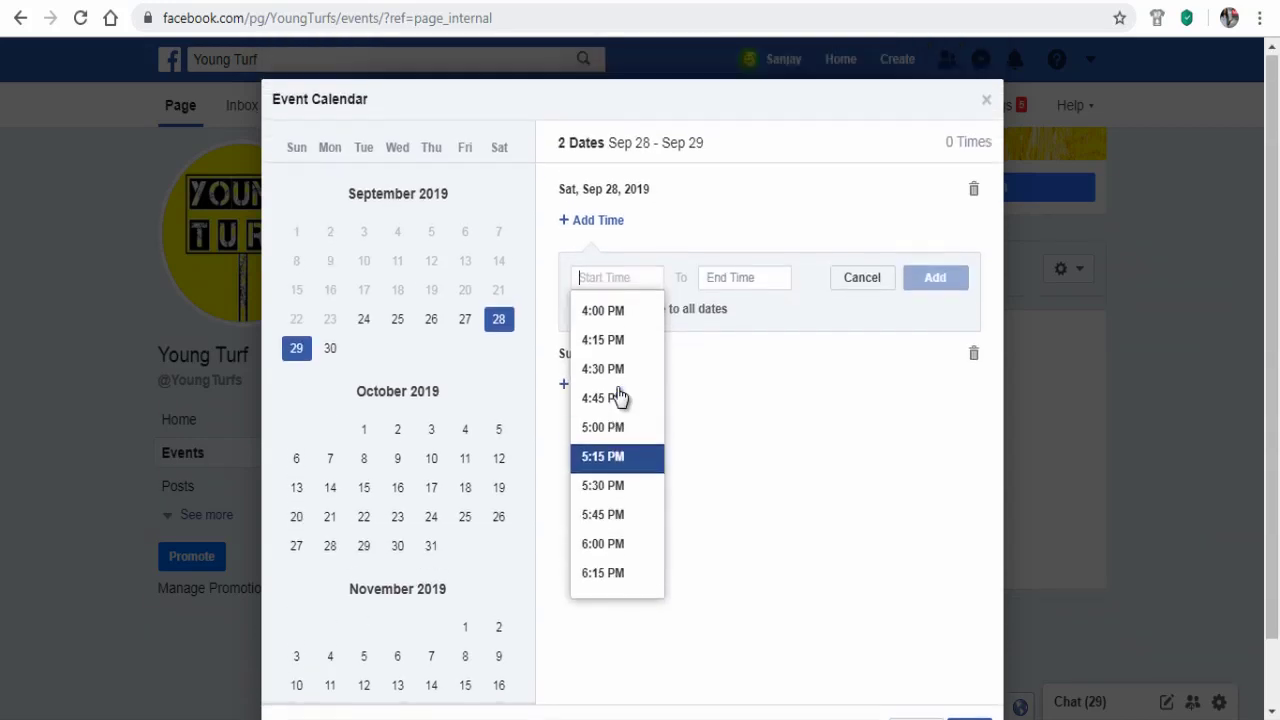
text(9)
key(Return)
click(733, 277)
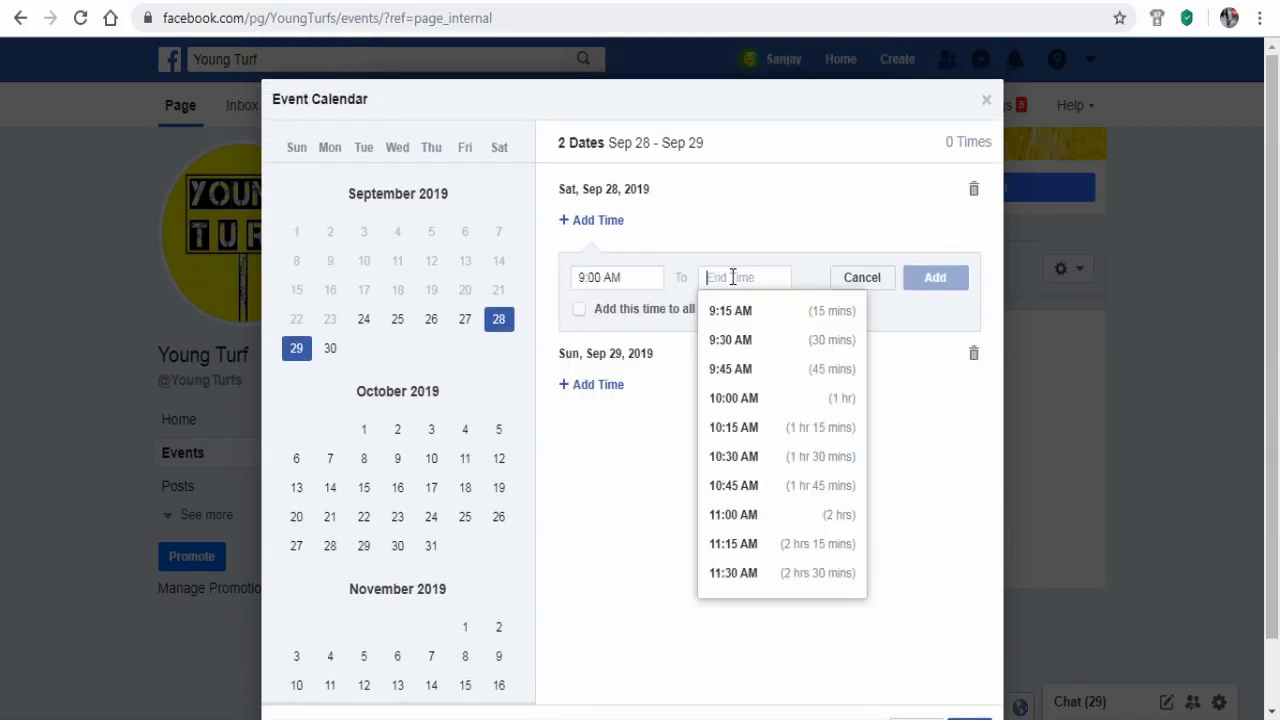
text(5)
key(Return)
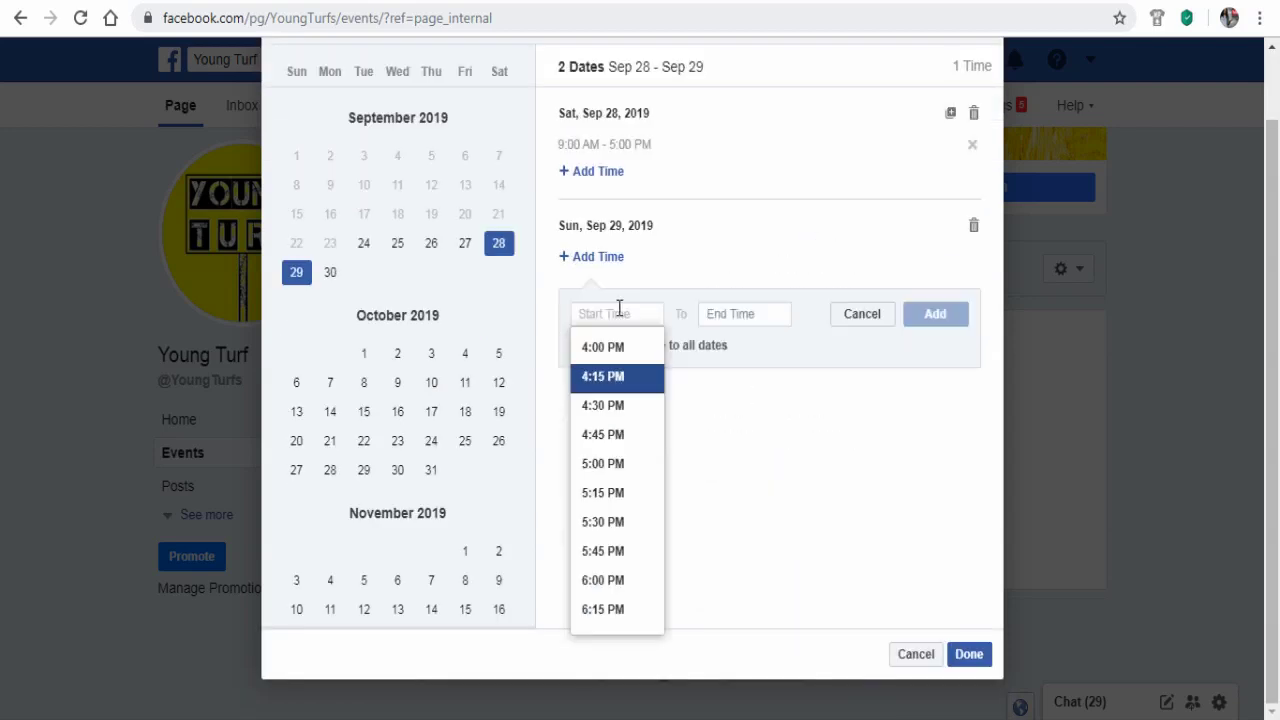
Add a 9:00 AM to 5:00 PM time slot for Sunday, September 29 and apply the custom dates.
text(9)
key(Return)
click(737, 314)
text(5)
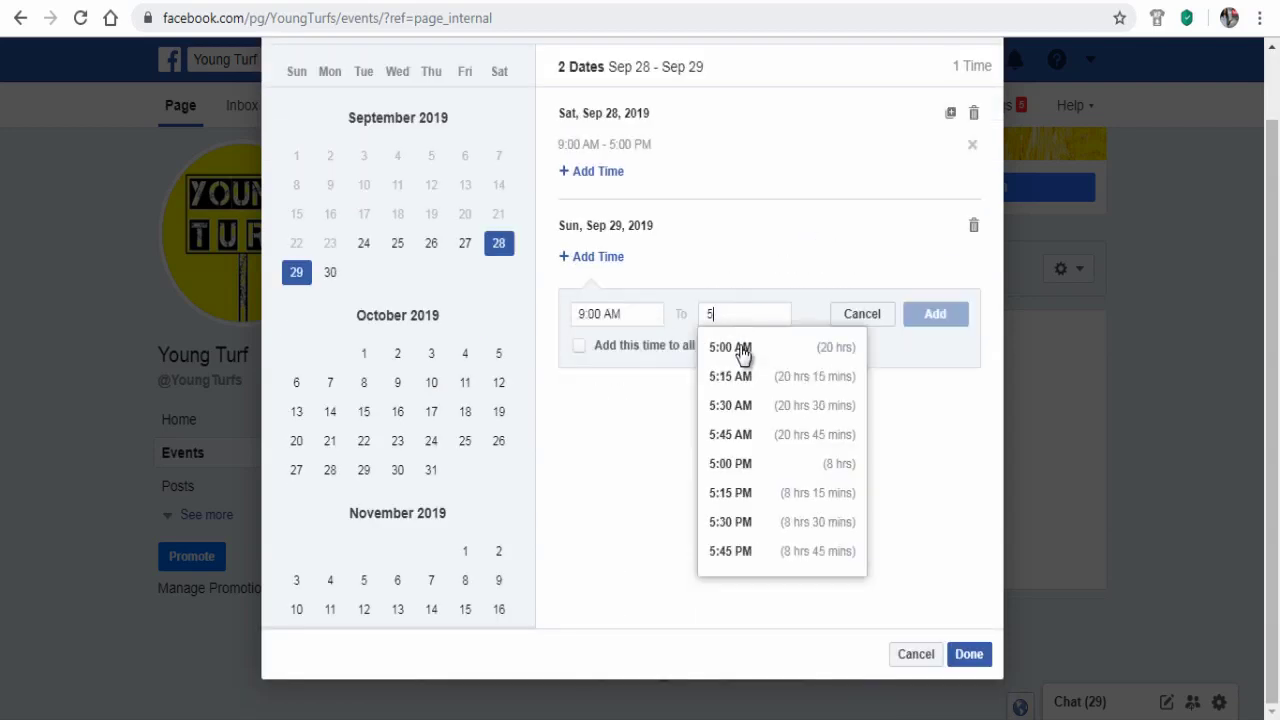
click(735, 463)
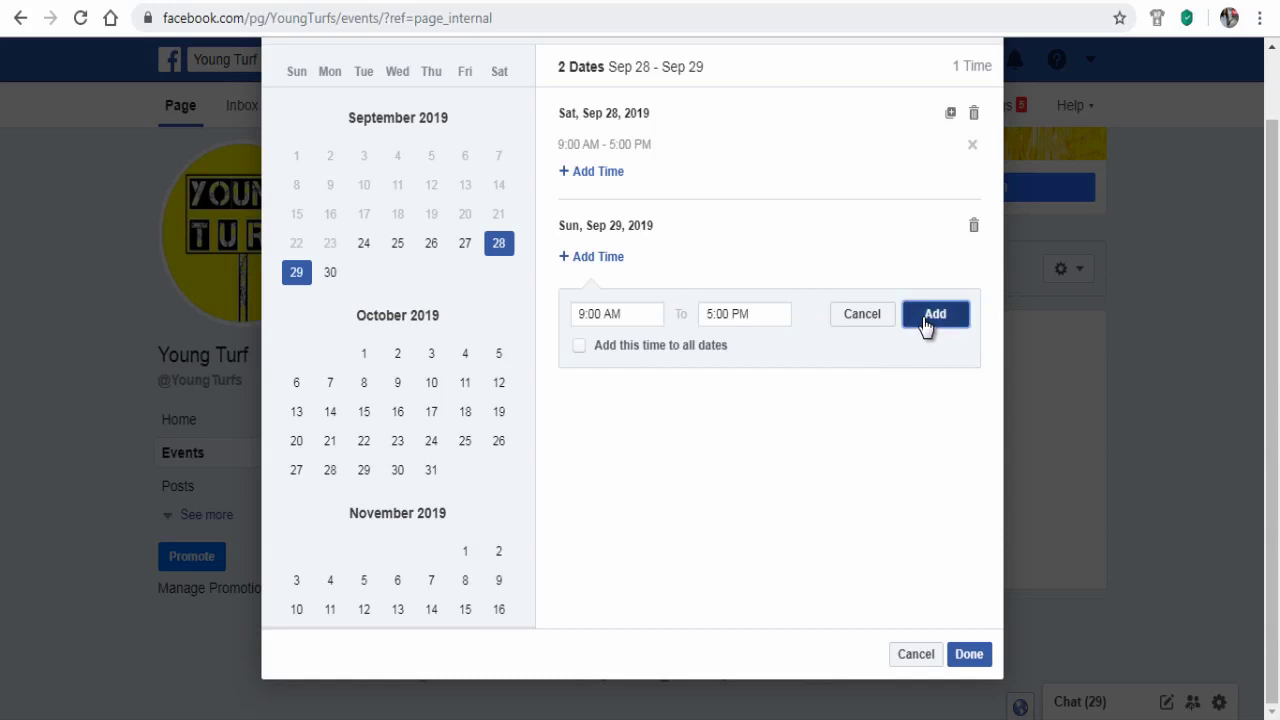
click(923, 320)
click(969, 655)
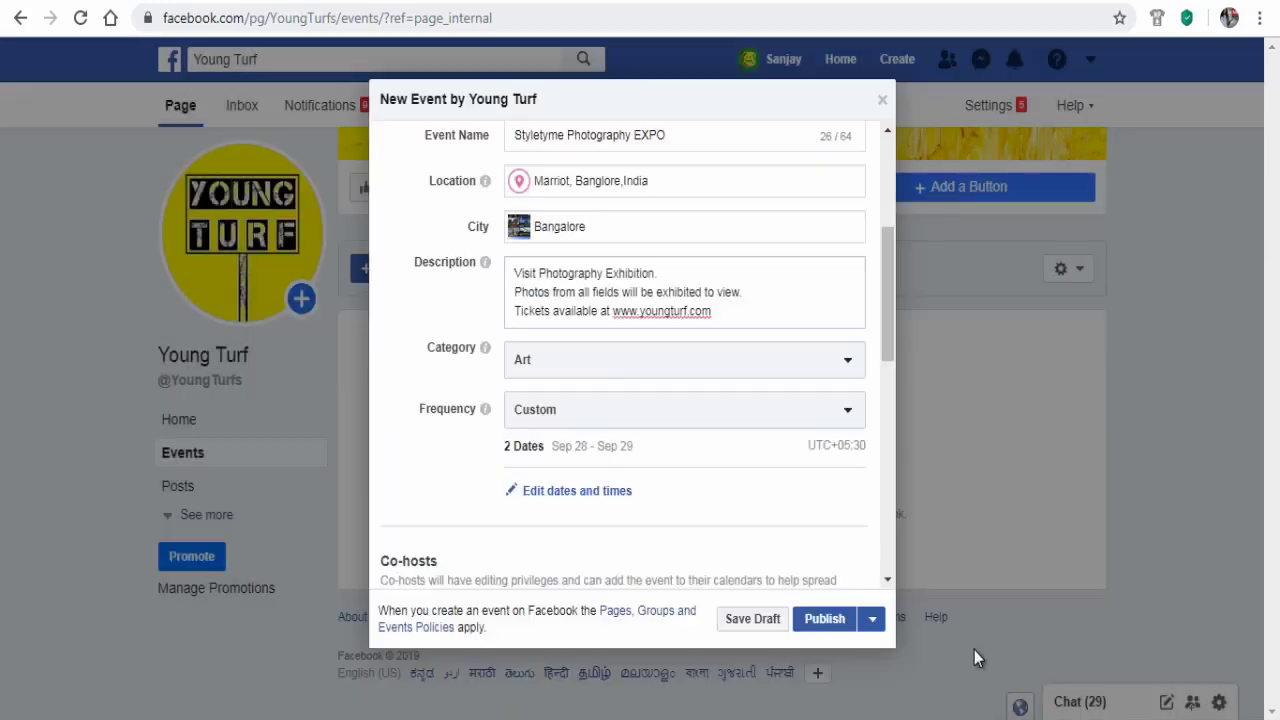
Add the Dracon Art Page as a co-host of the event.
scroll(677, 478, down, 2)
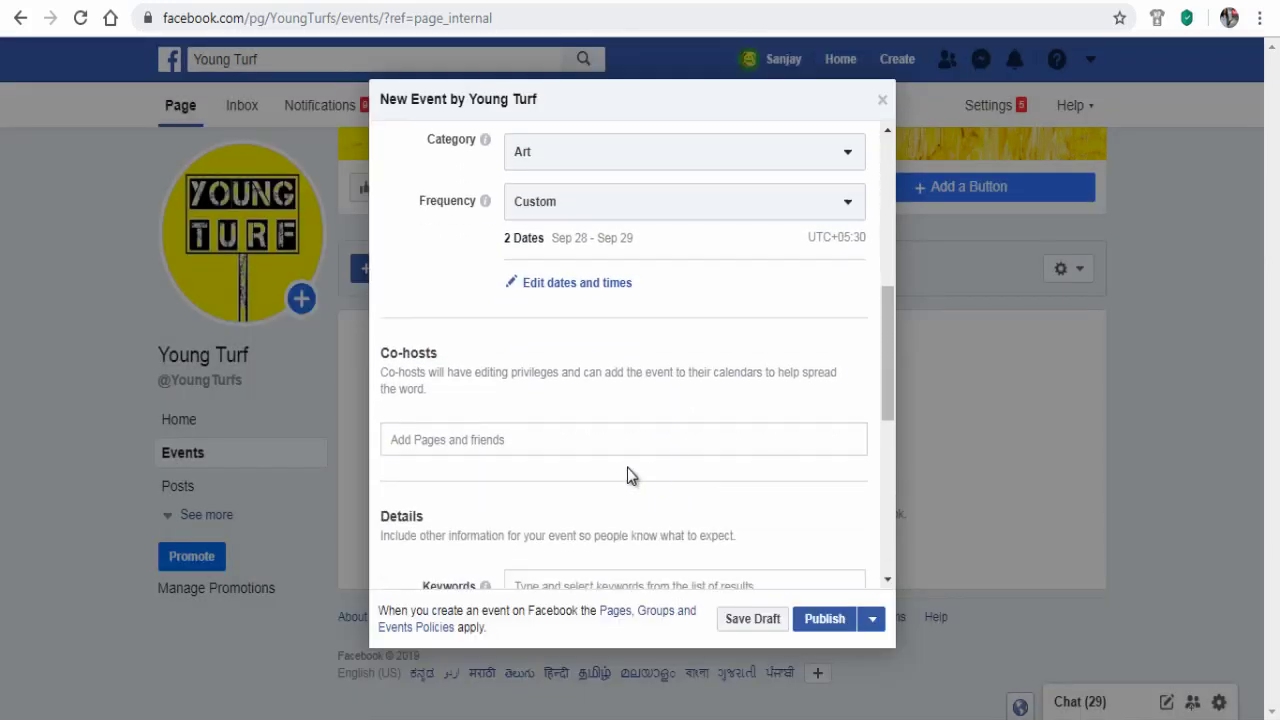
click(504, 440)
text(D)
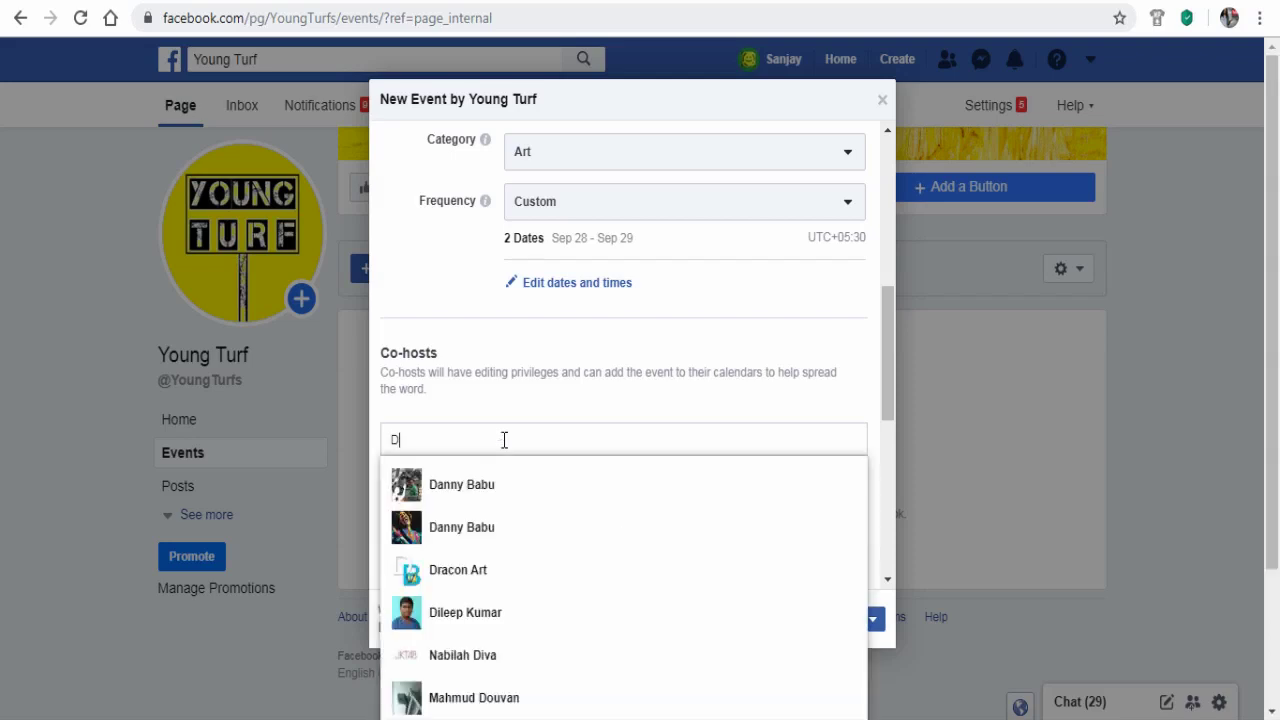
scroll(585, 384, down, 1)
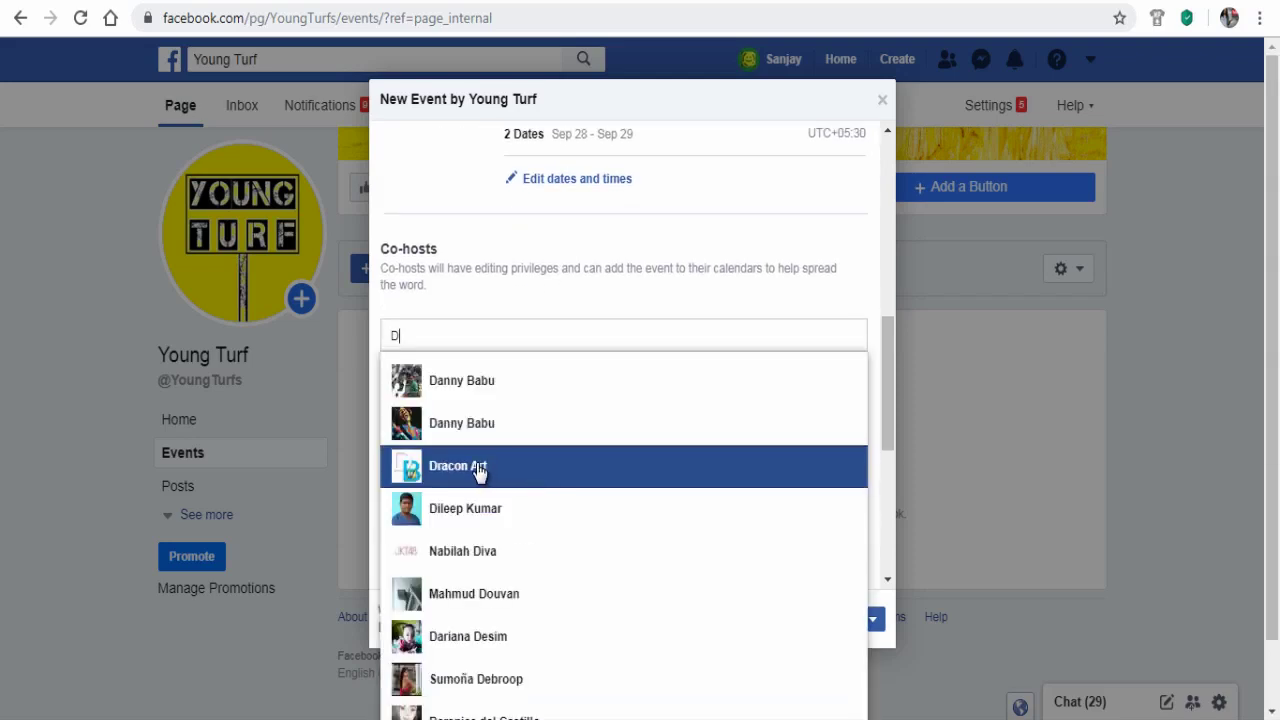
click(478, 470)
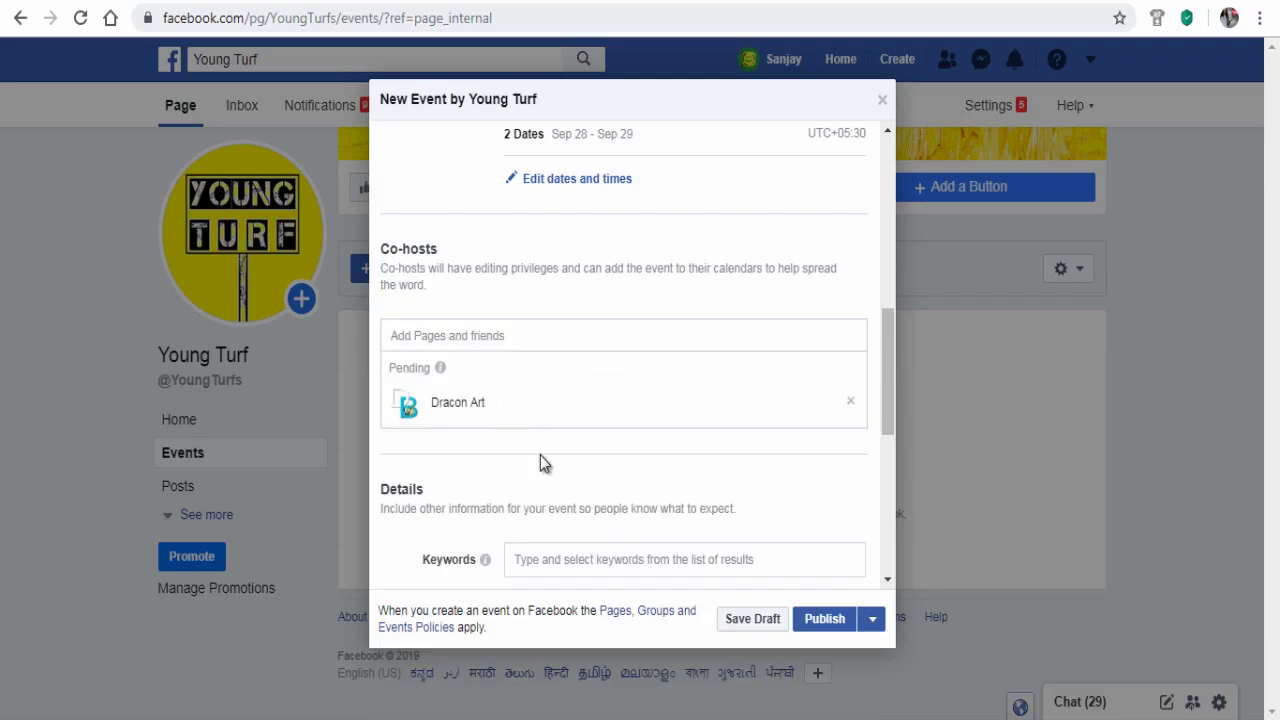
Add the keywords Photography, Art class and Interior design, and mark the event as a volunteer opportunity.
scroll(543, 458, down, 1)
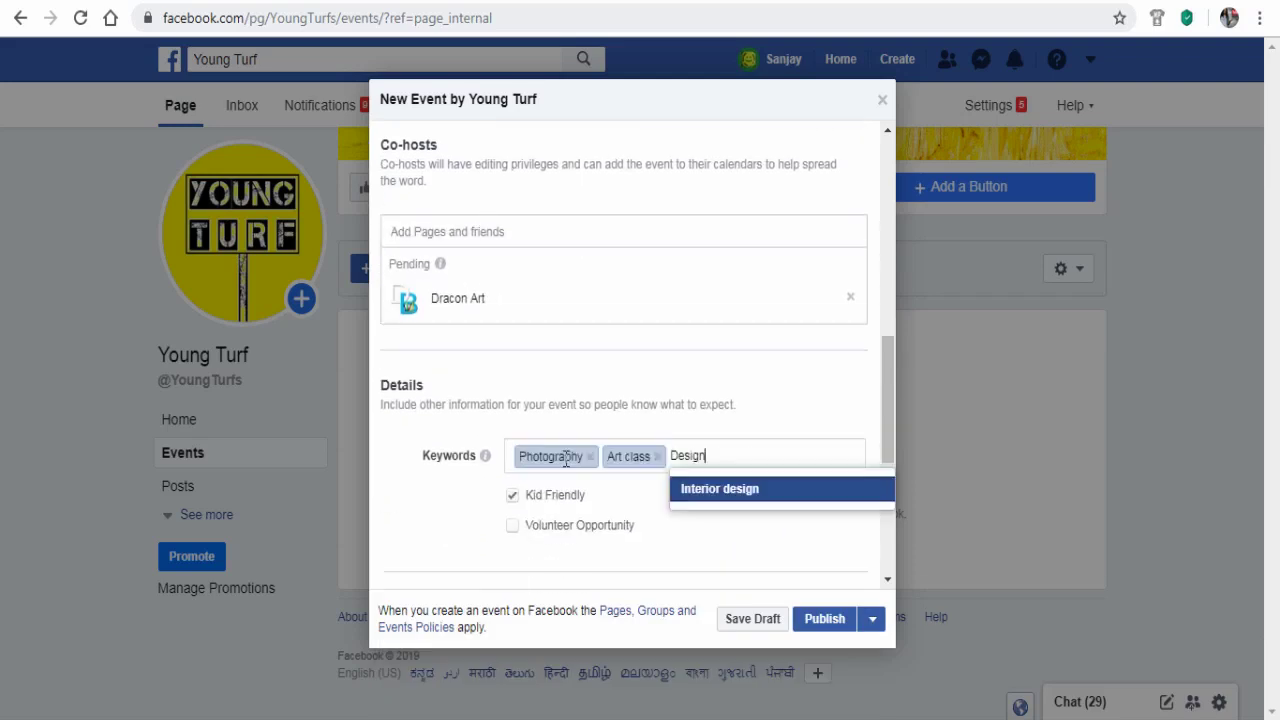
key(Return)
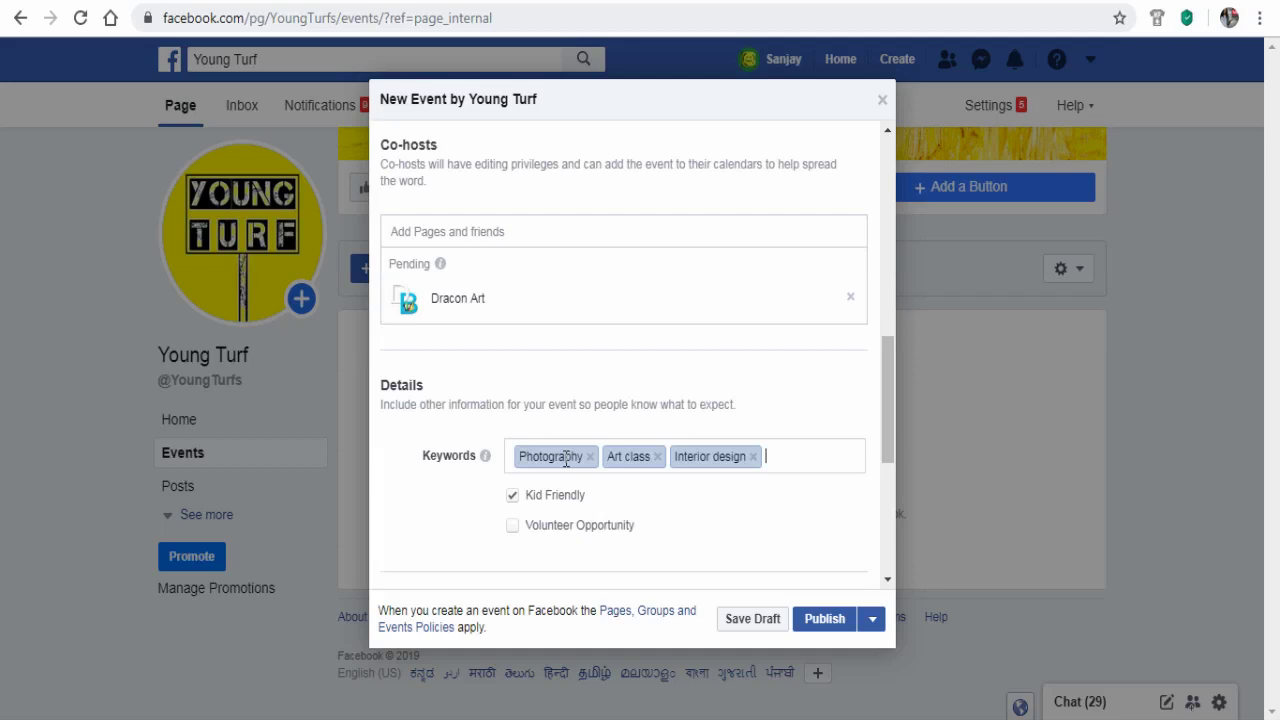
key(BackSpace)
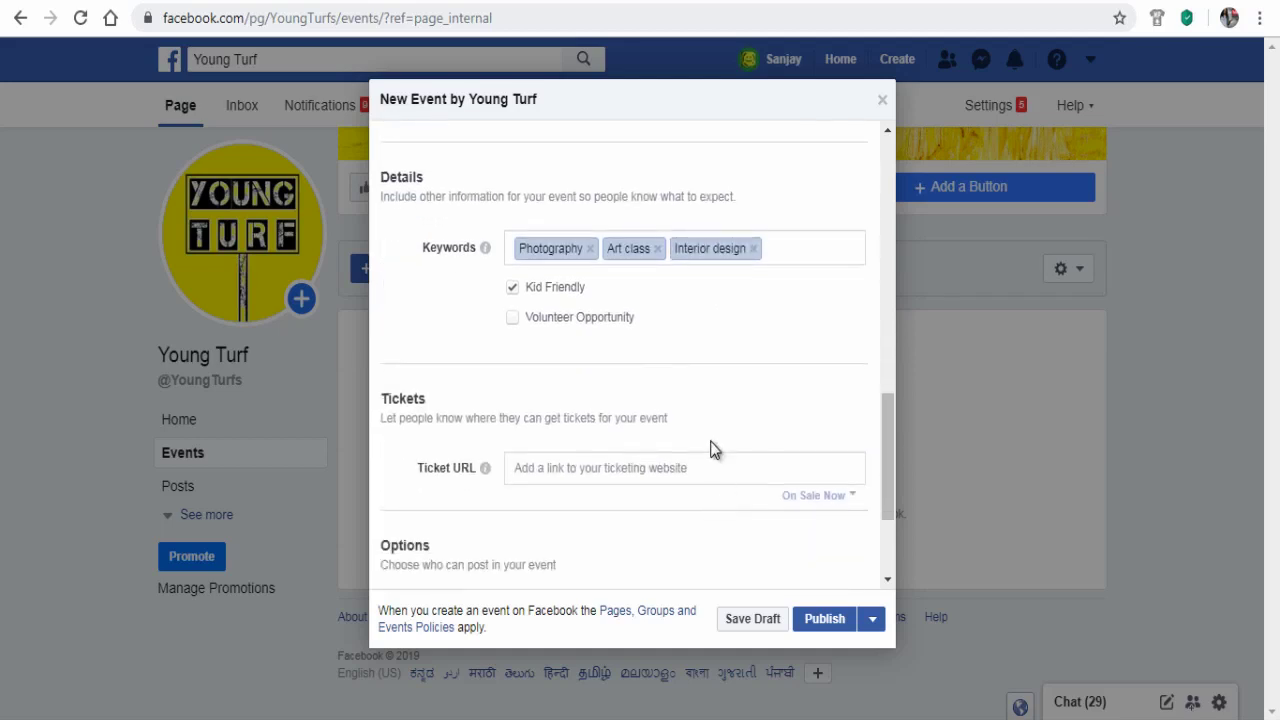
click(549, 320)
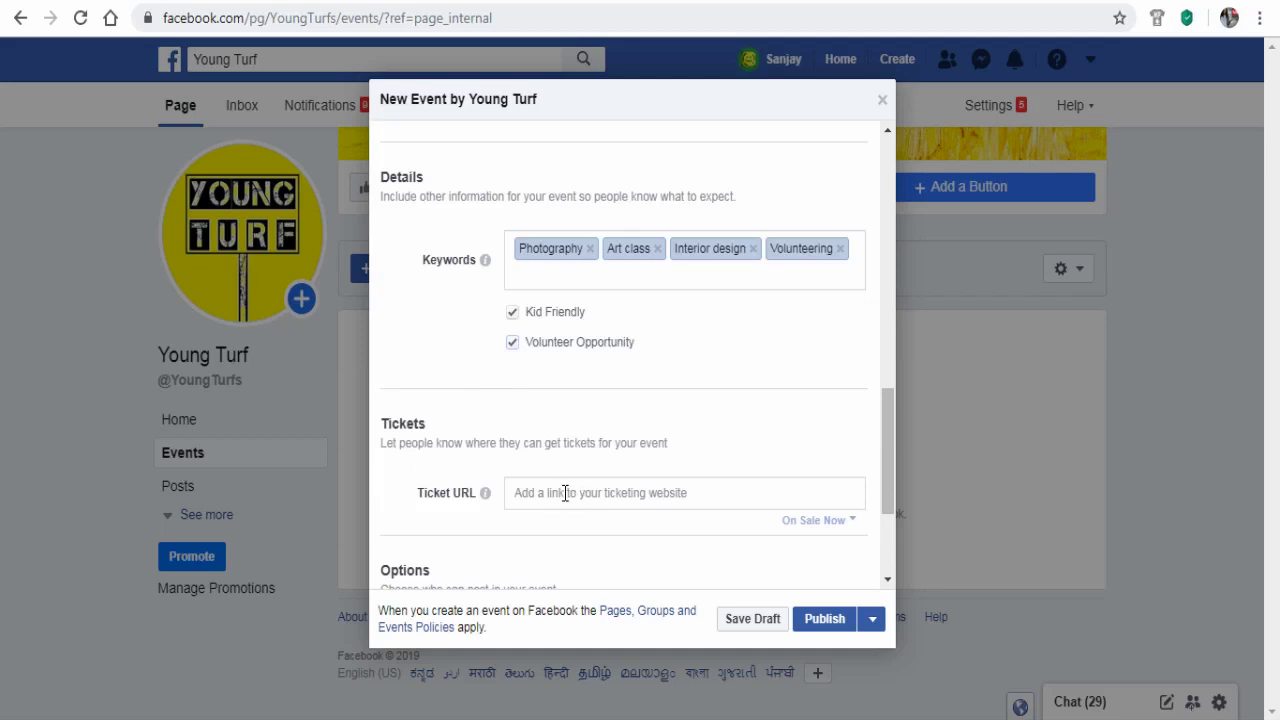
text(www.youngturf.com)
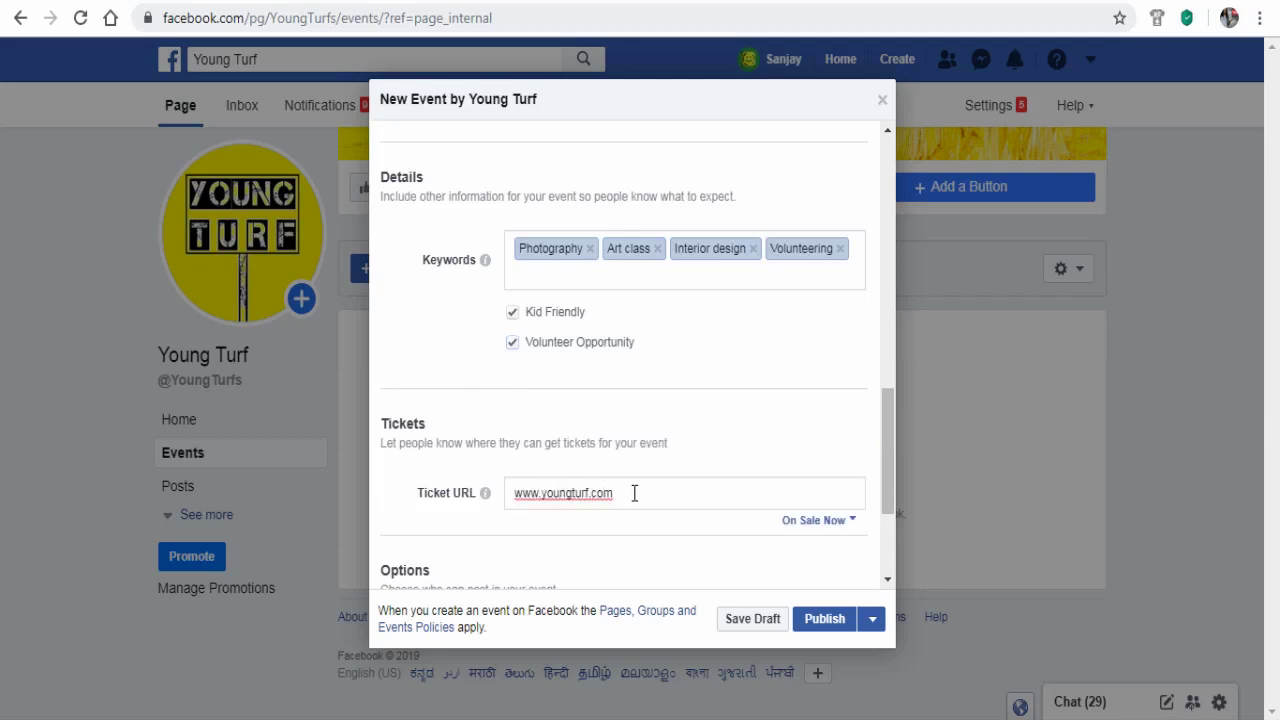
click(828, 521)
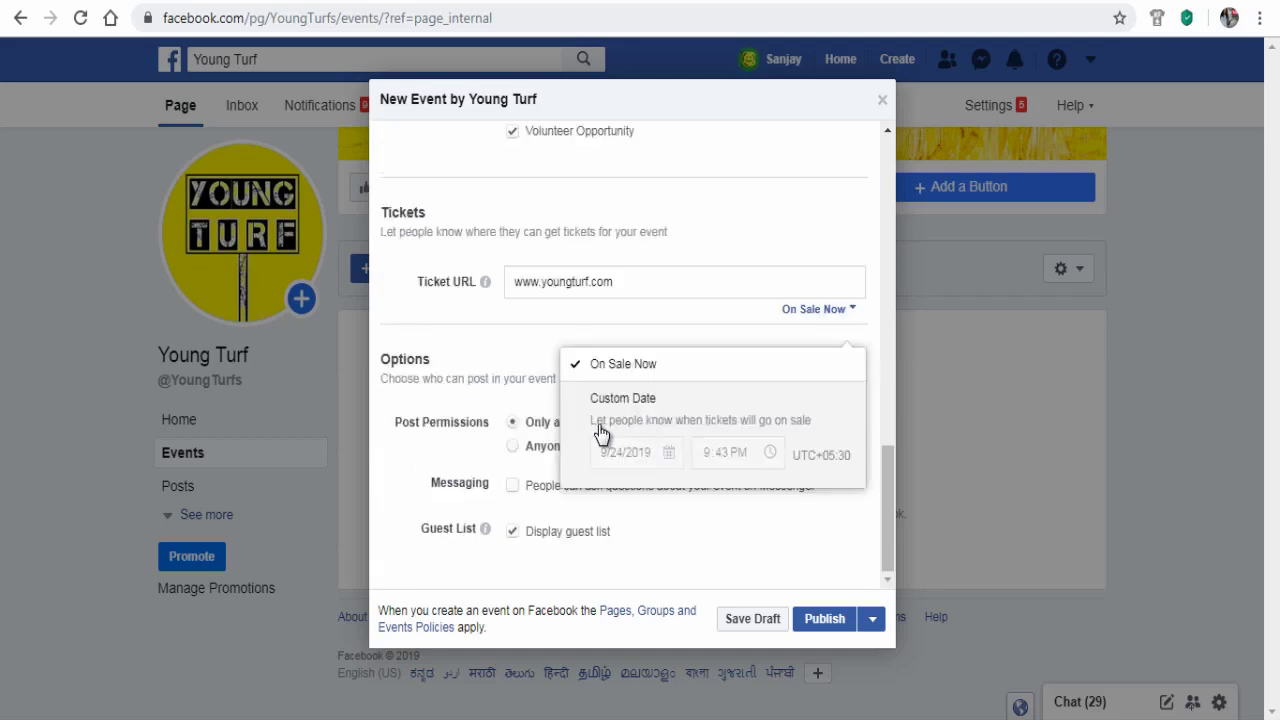
click(672, 455)
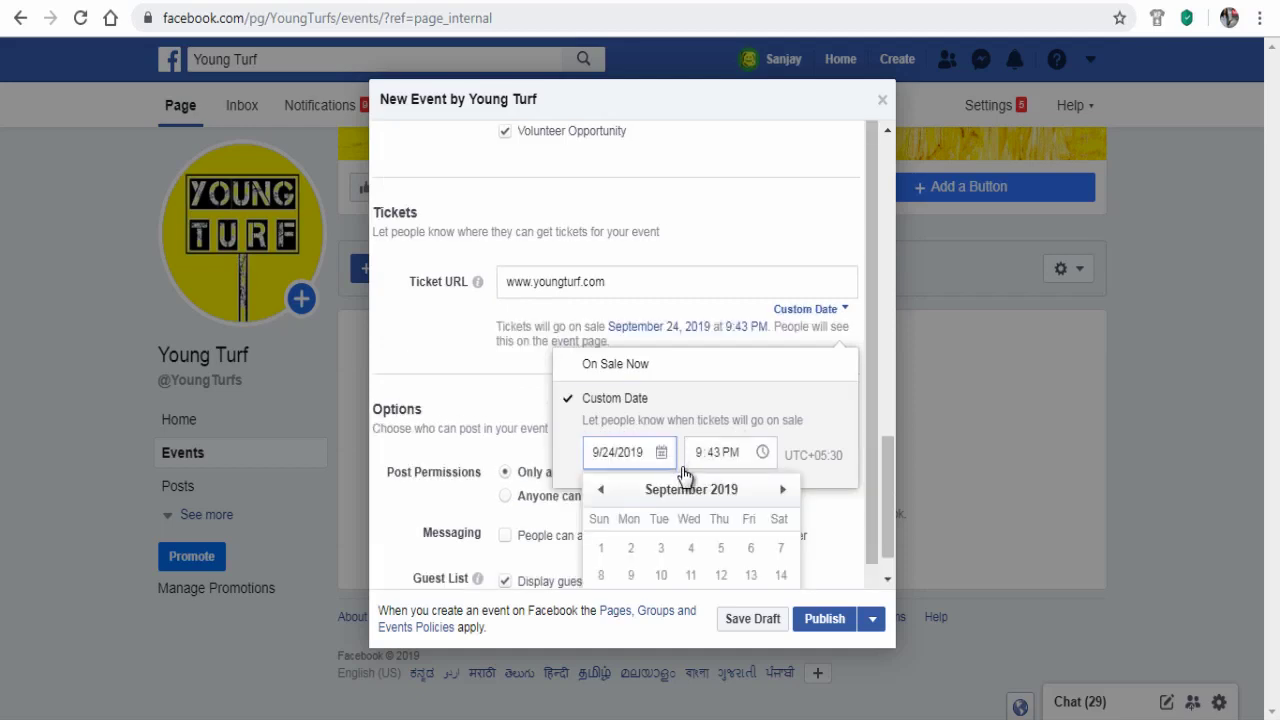
click(735, 345)
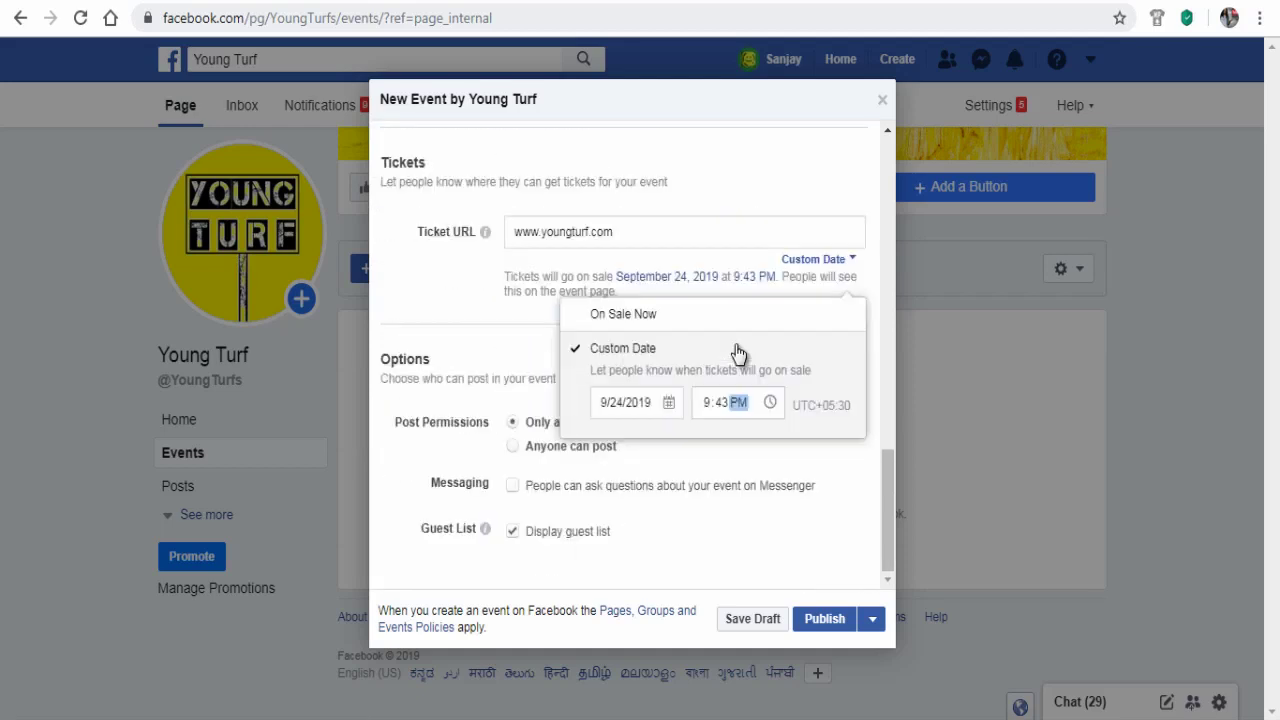
Allow people to ask questions about the event on Messenger and display the guest list.
click(602, 430)
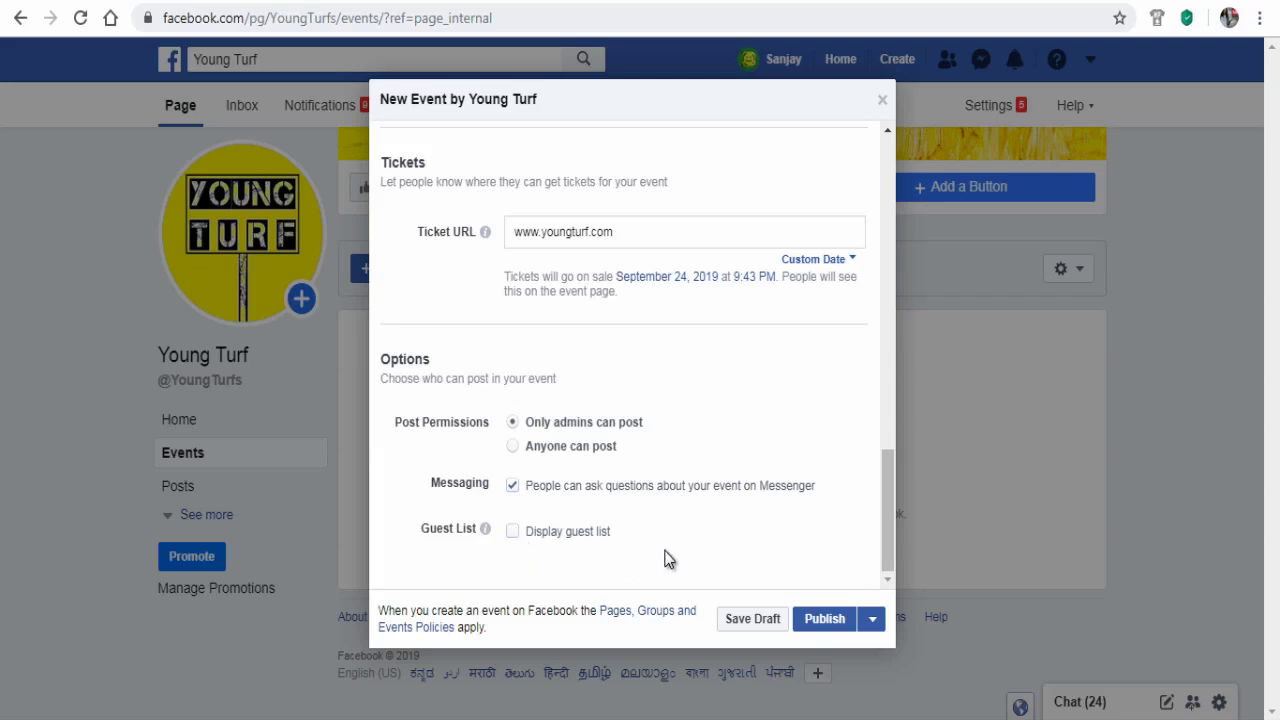
click(508, 532)
click(871, 624)
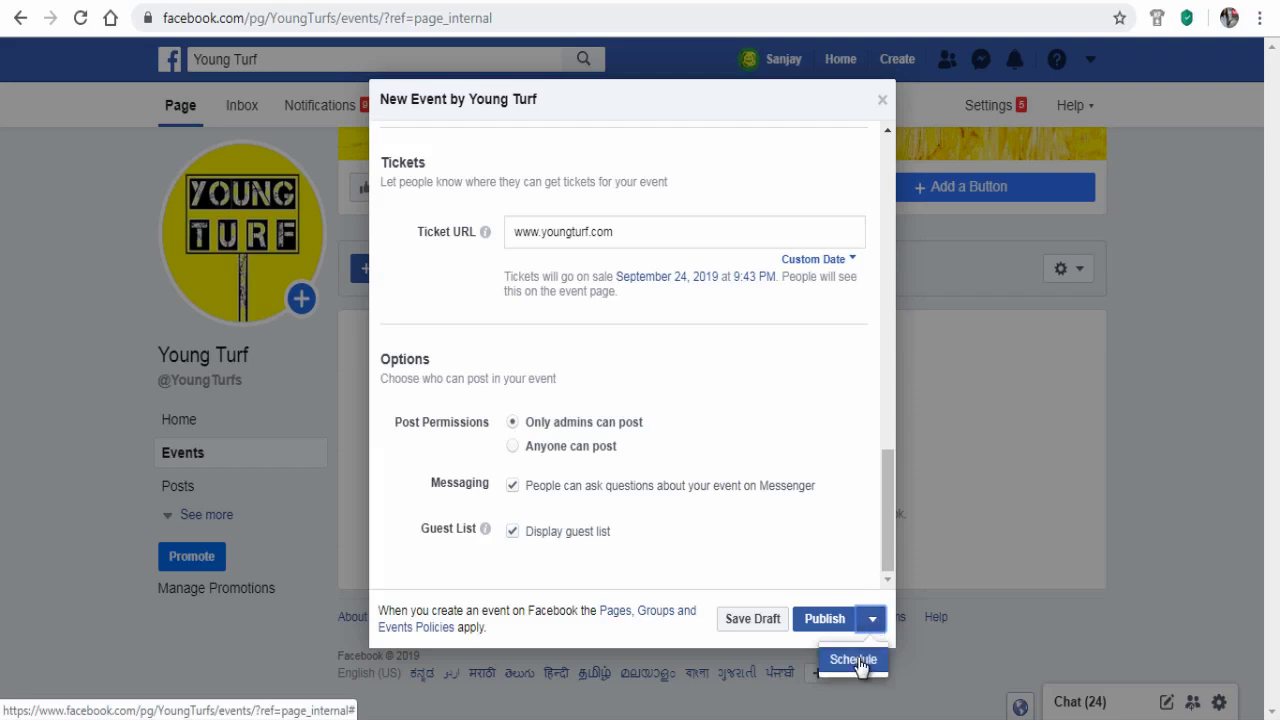
click(856, 661)
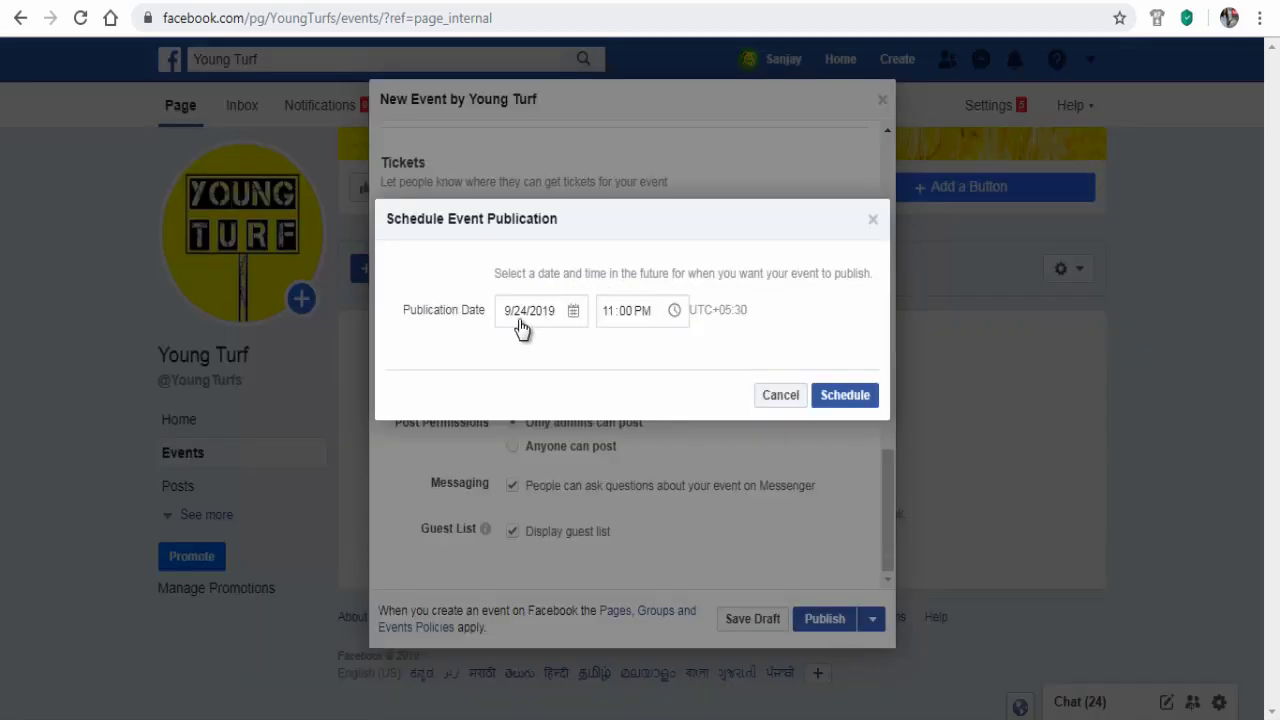
click(788, 392)
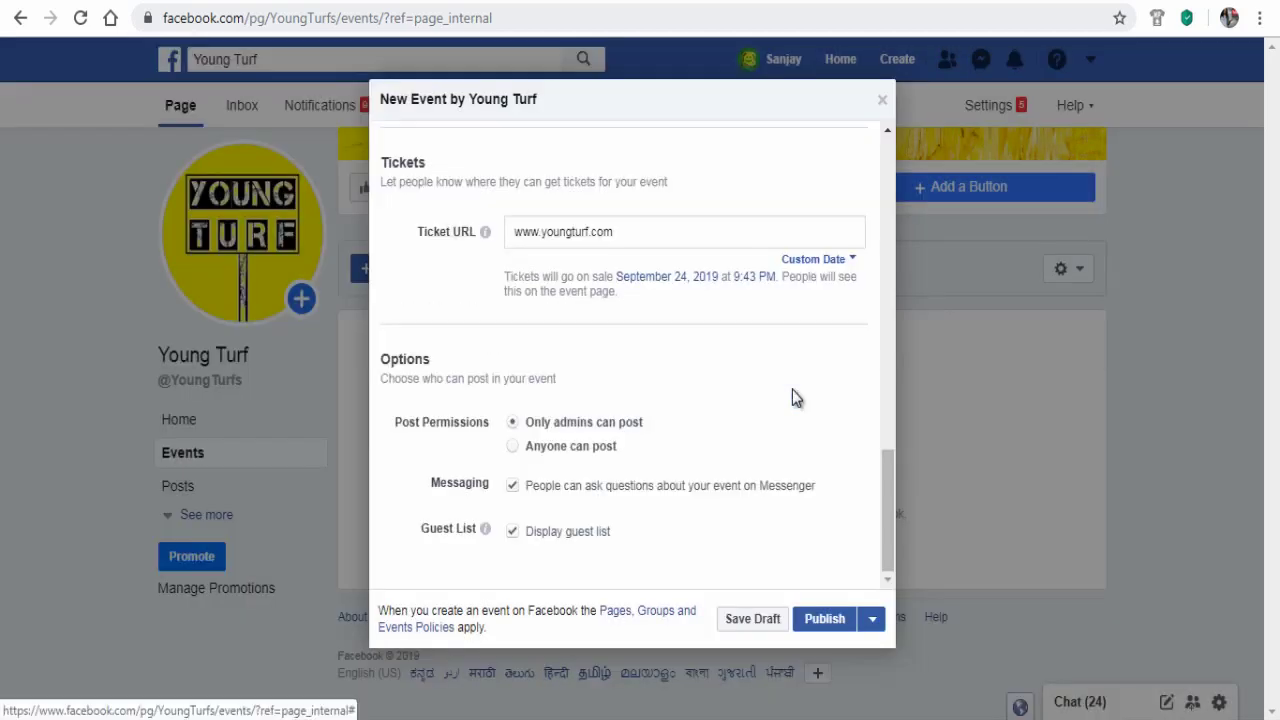
Publish the event immediately and review the details on its event page.
click(824, 618)
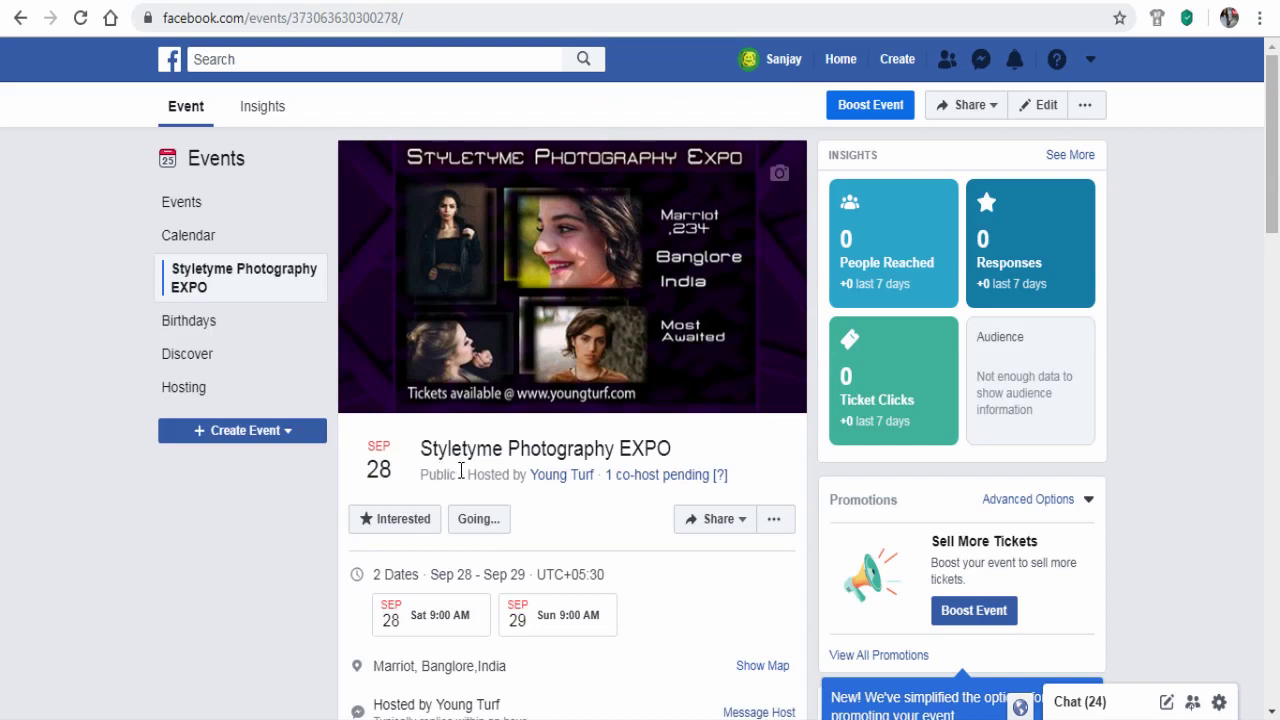
scroll(450, 472, down, 2)
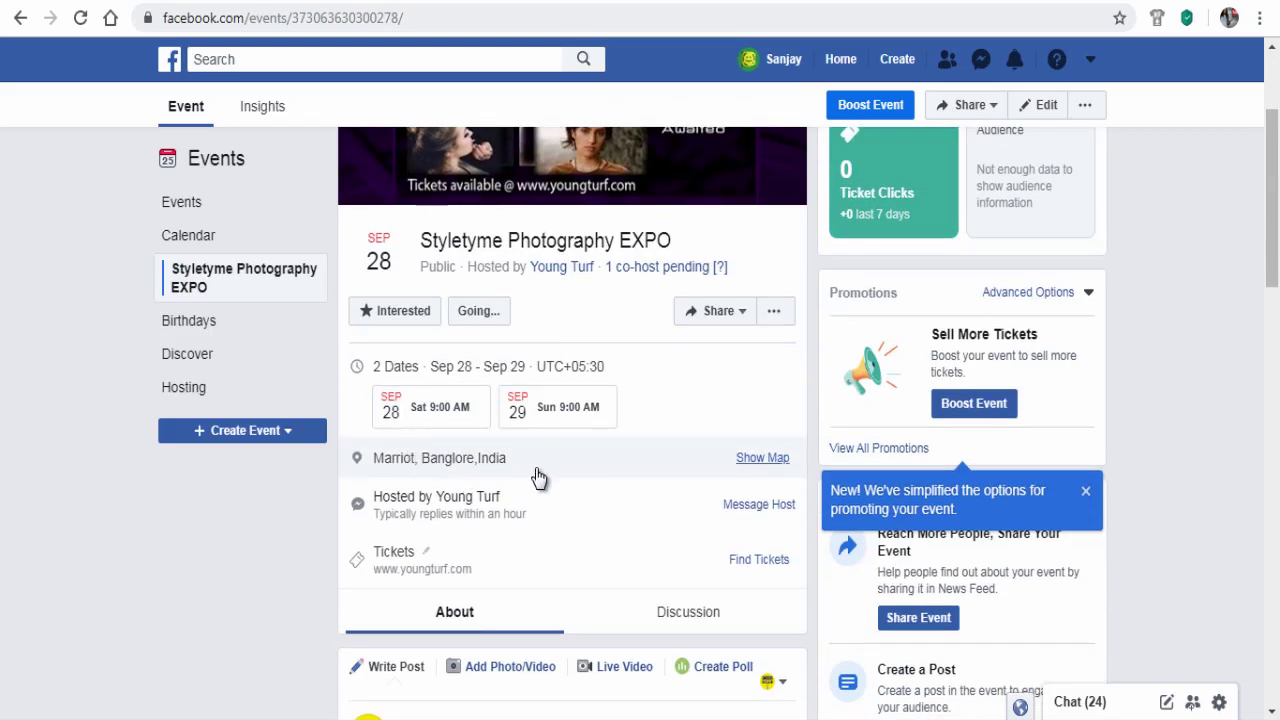
scroll(540, 476, up, 2)
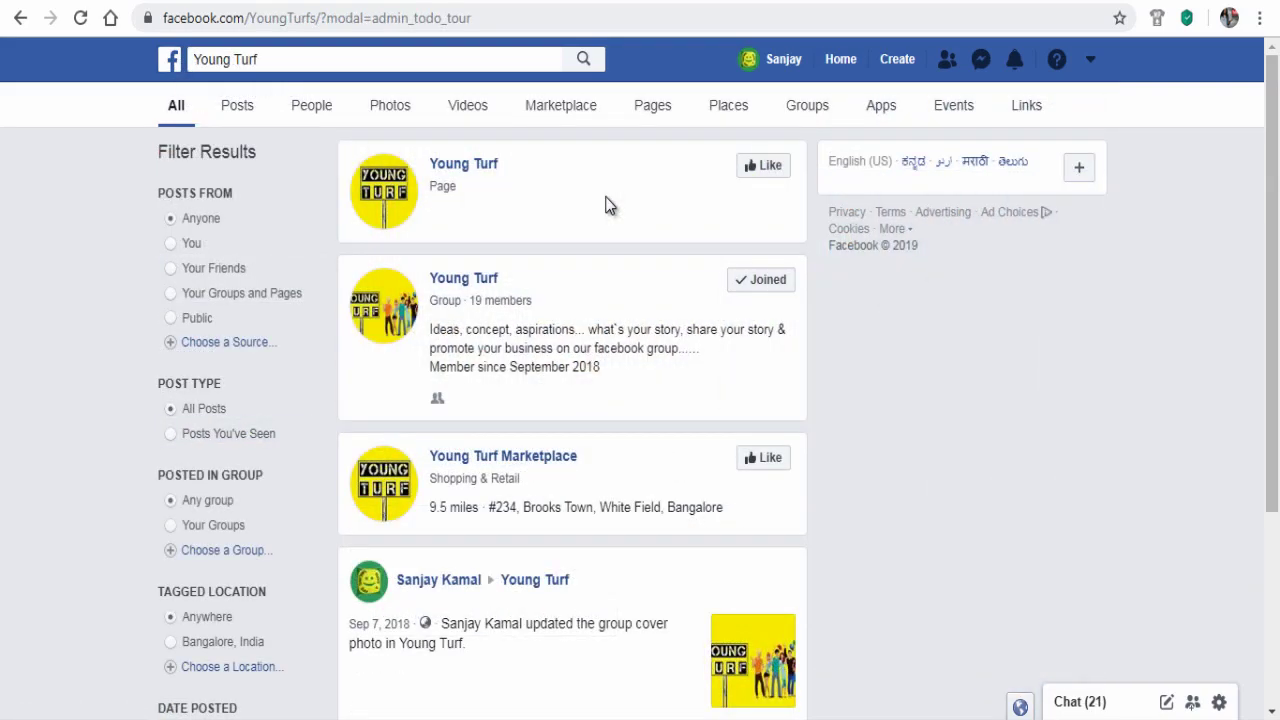
Open the Young Turf Page from the search results and pin the Styletyme Photography EXPO event post to its top.
click(607, 205)
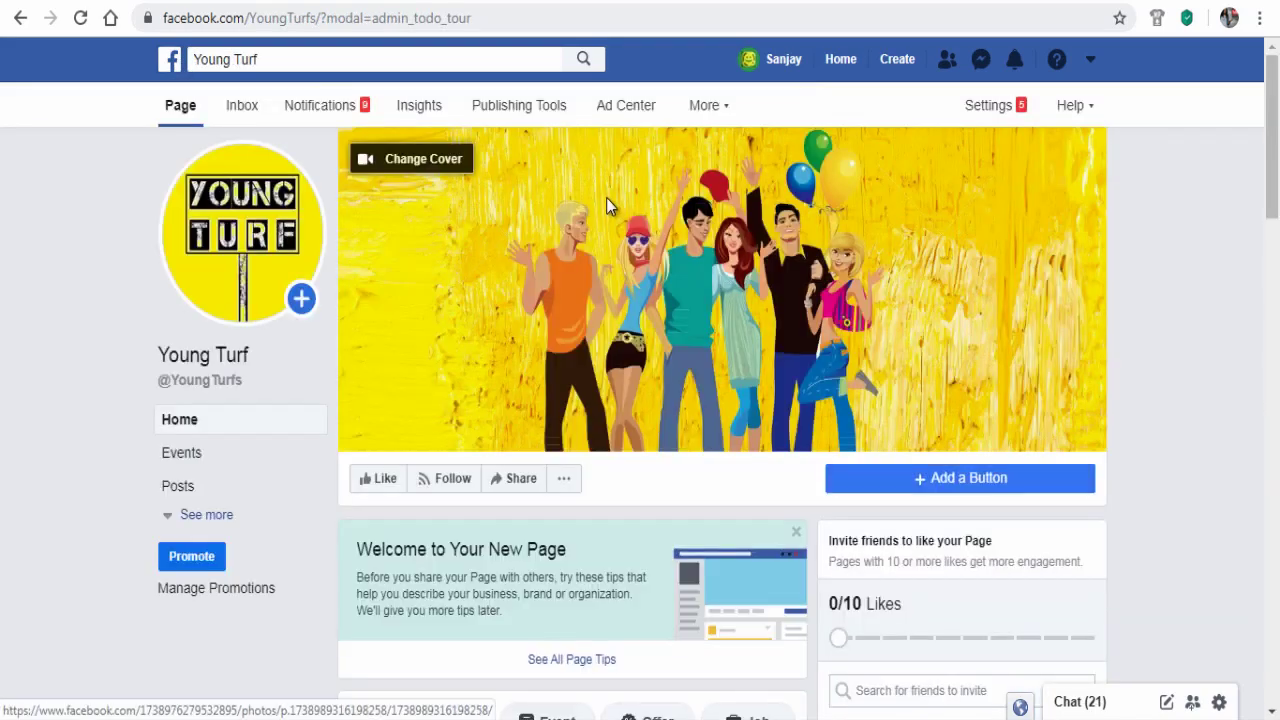
scroll(606, 198, down, 3)
scroll(606, 198, down, 4)
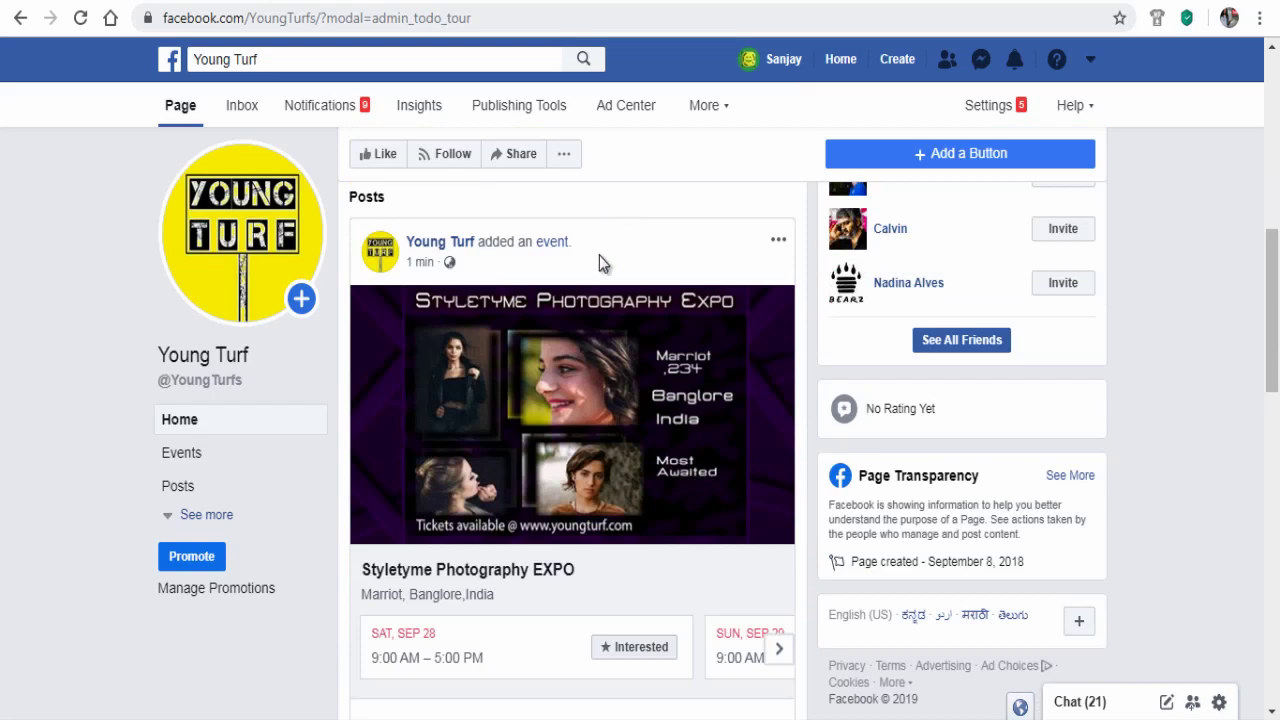
scroll(757, 454, down, 1)
scroll(751, 456, up, 2)
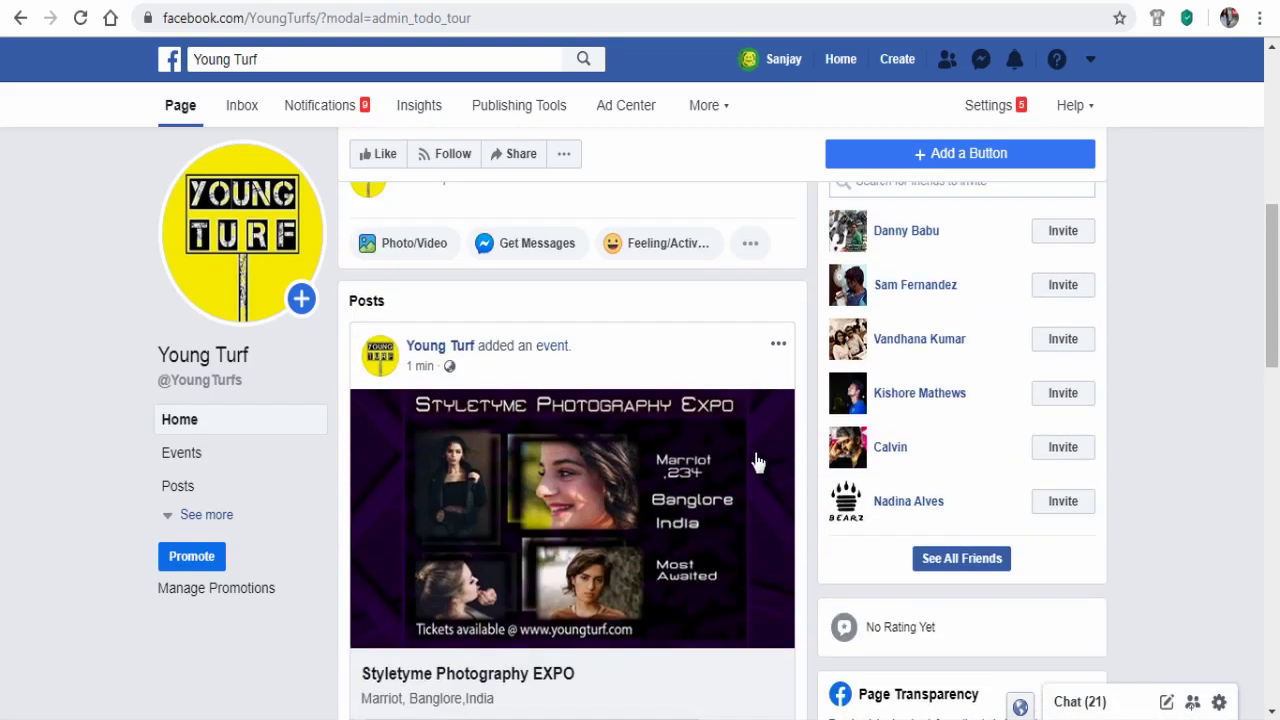
click(777, 352)
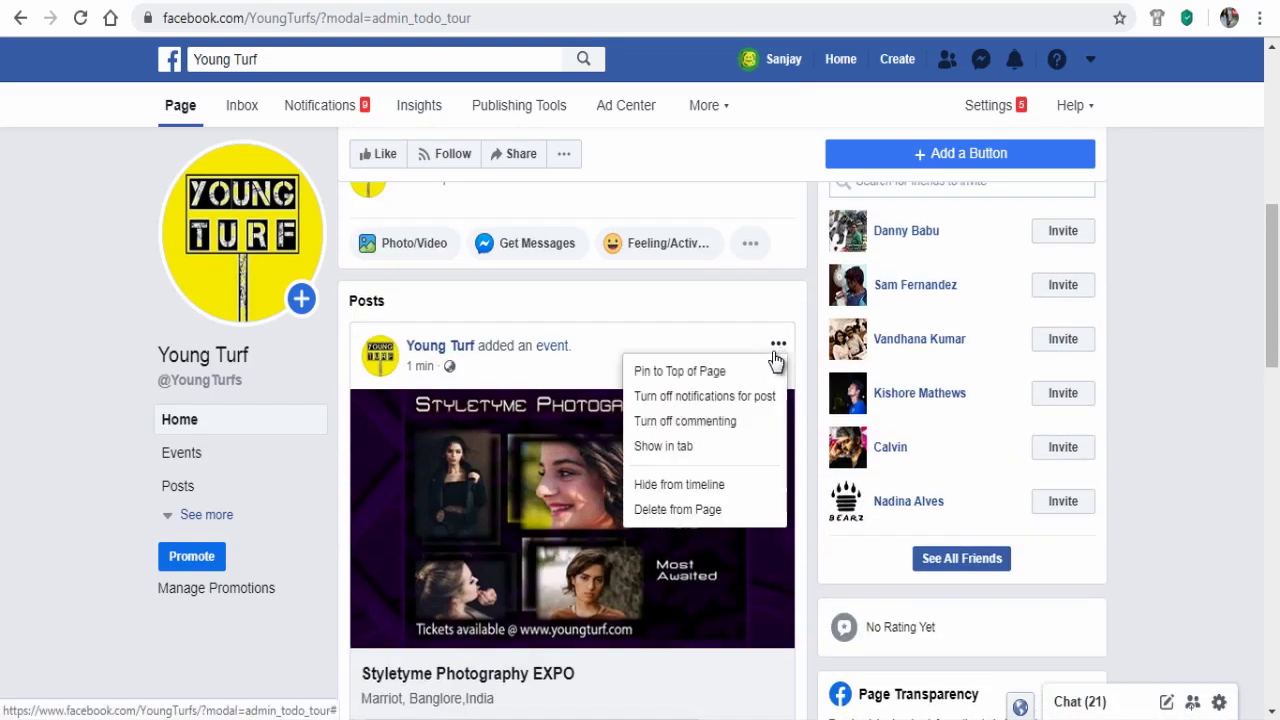
click(678, 372)
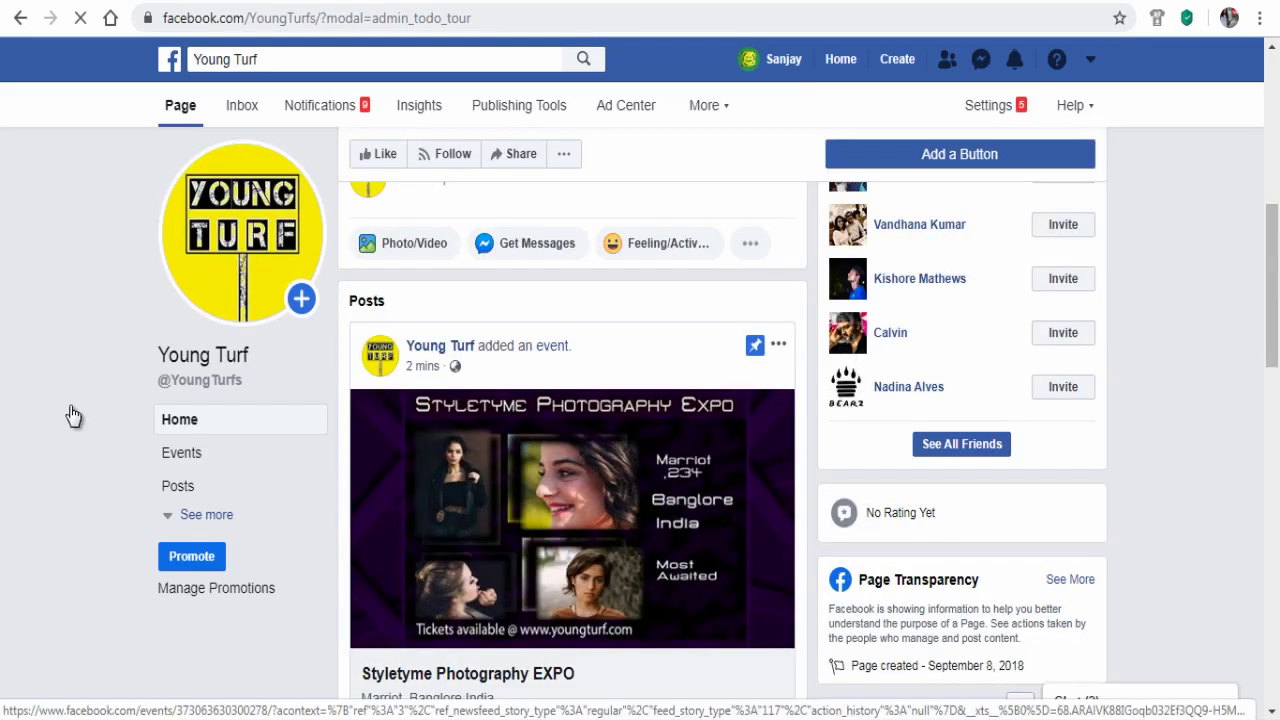
Open the sharing options of the Styletyme Photography EXPO event post.
scroll(12, 397, down, 2)
scroll(12, 397, down, 3)
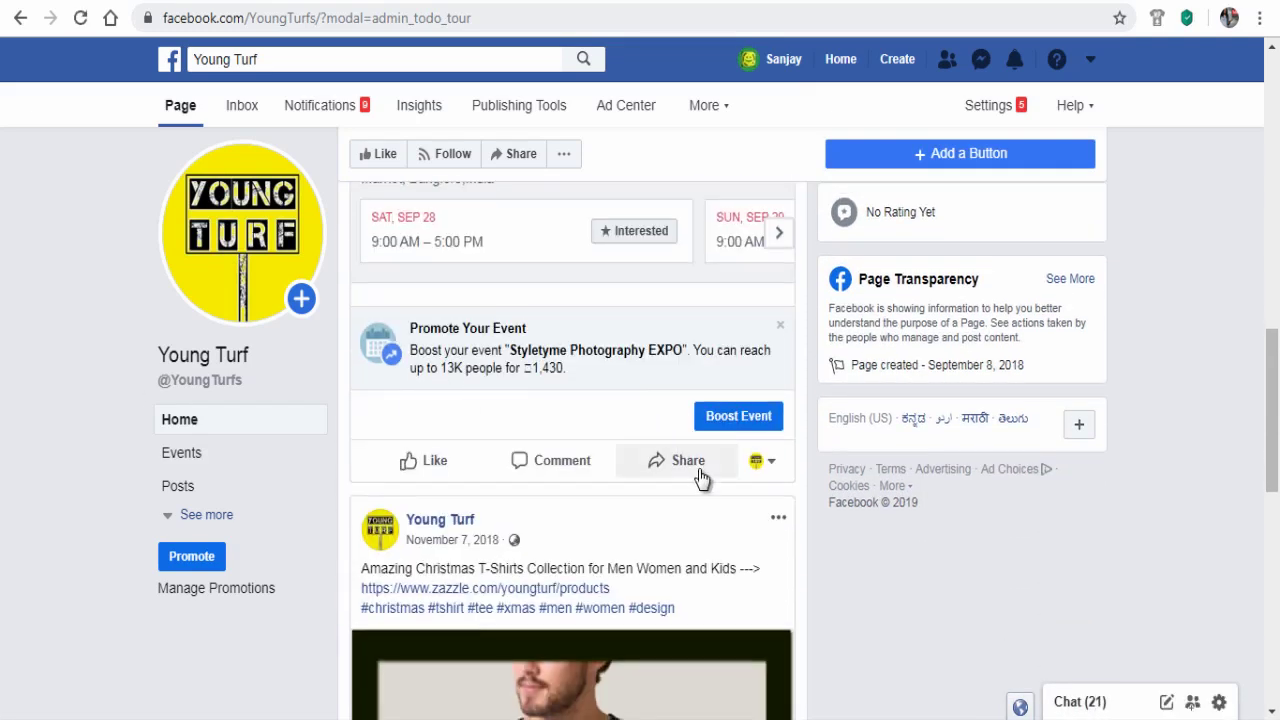
click(693, 472)
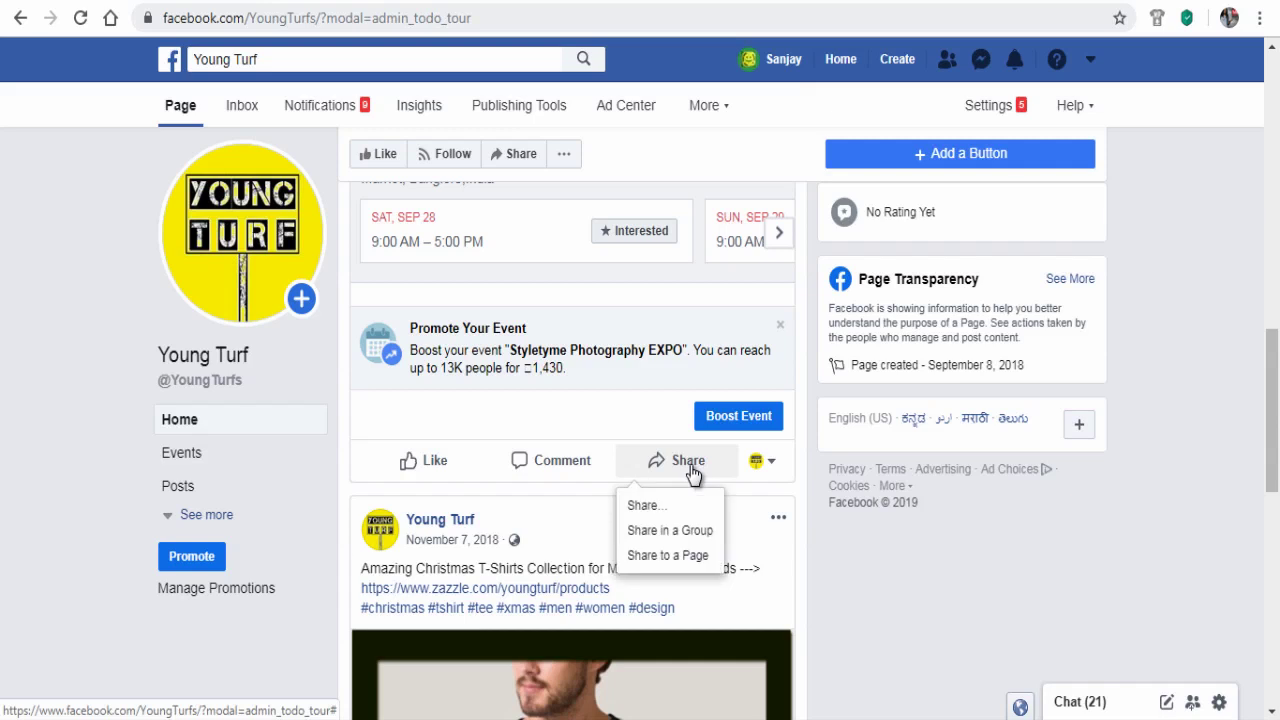